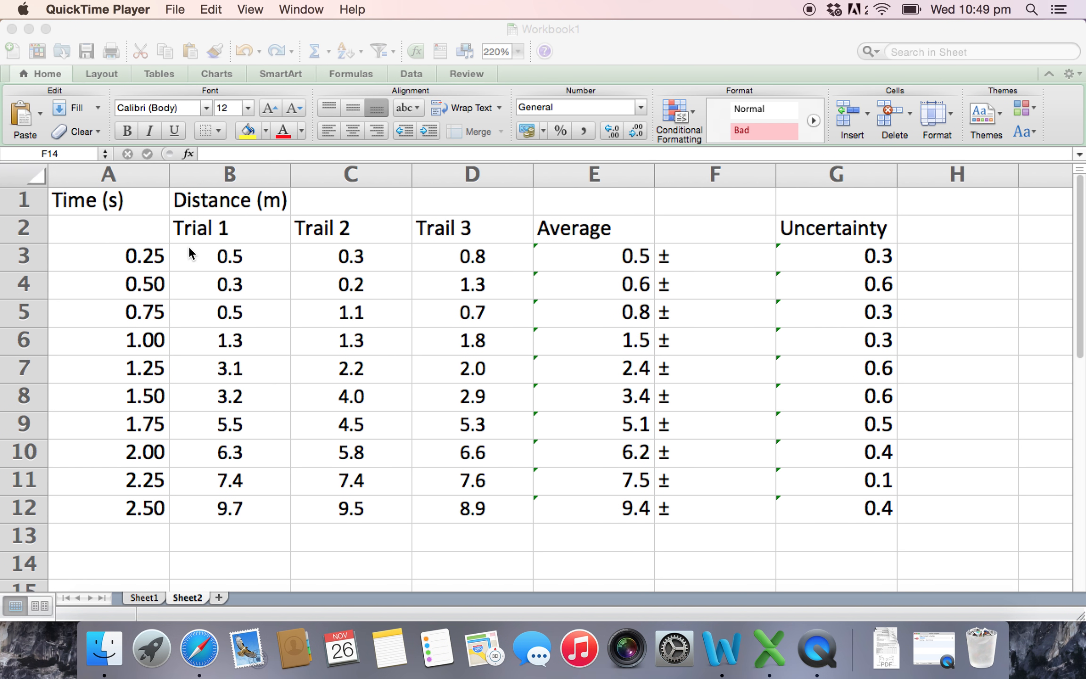
- Insert a blank Marked Scatter chart on Sheet2
{"action": "left_click", "coordinate": [140, 248]}
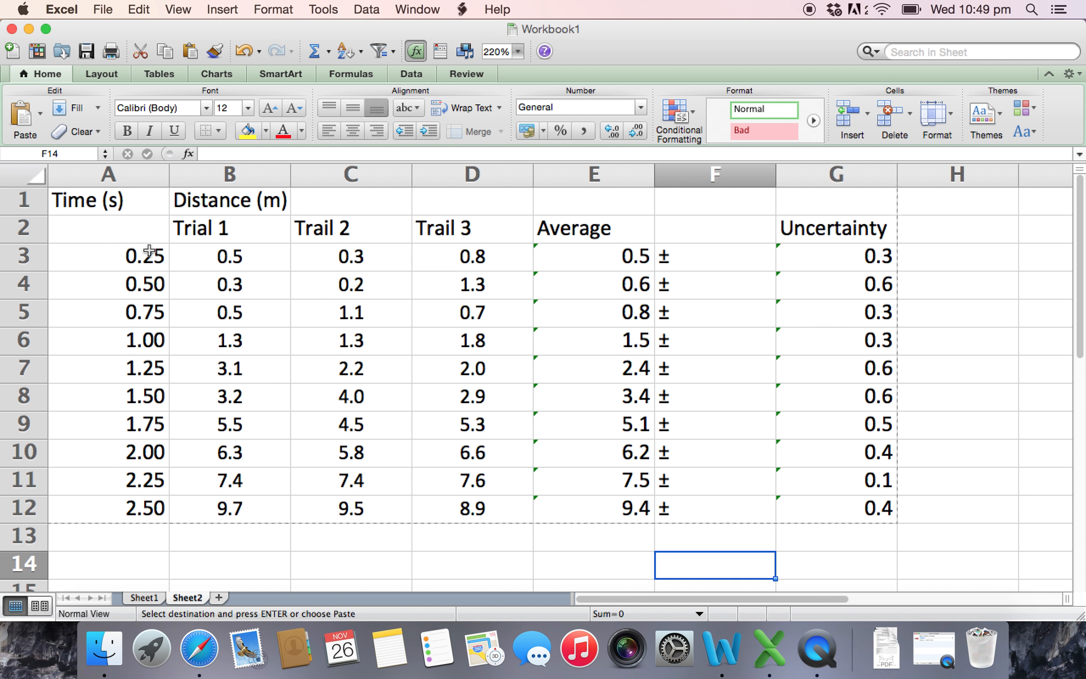
{"action": "left_click", "coordinate": [219, 74]}
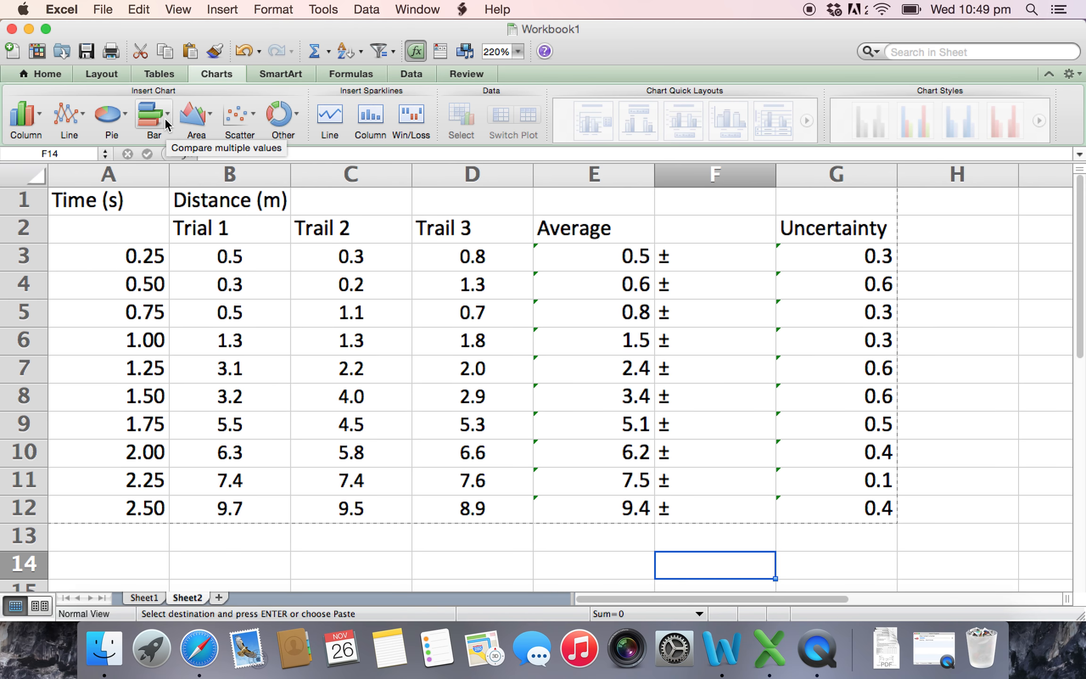
{"action": "left_click", "coordinate": [253, 115]}
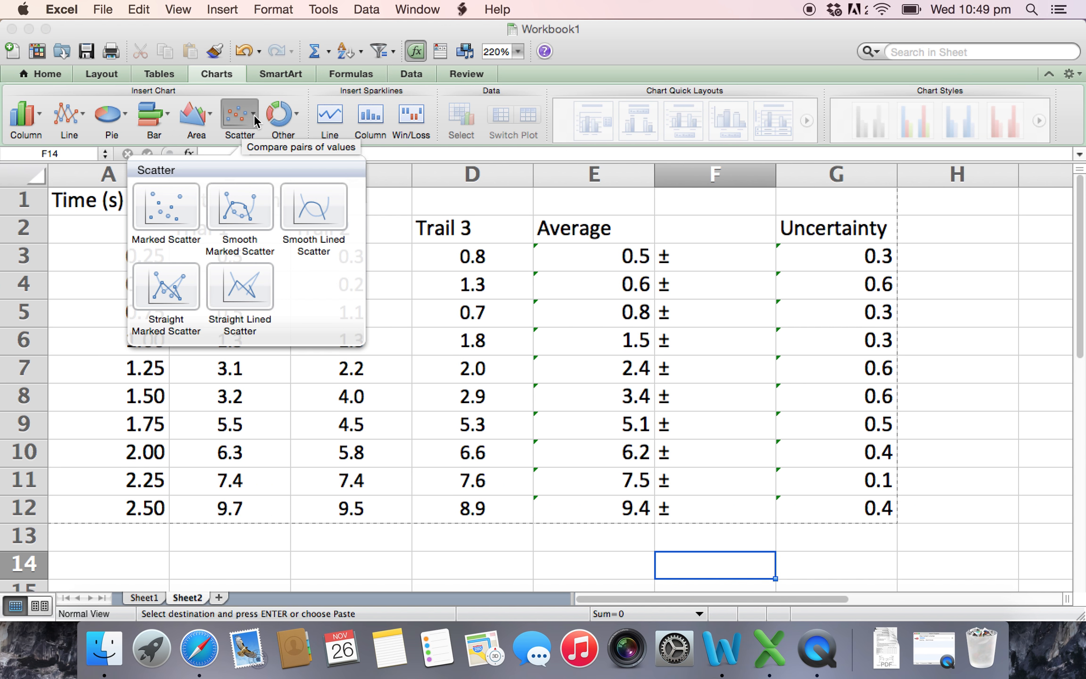
{"action": "left_click", "coordinate": [172, 210]}
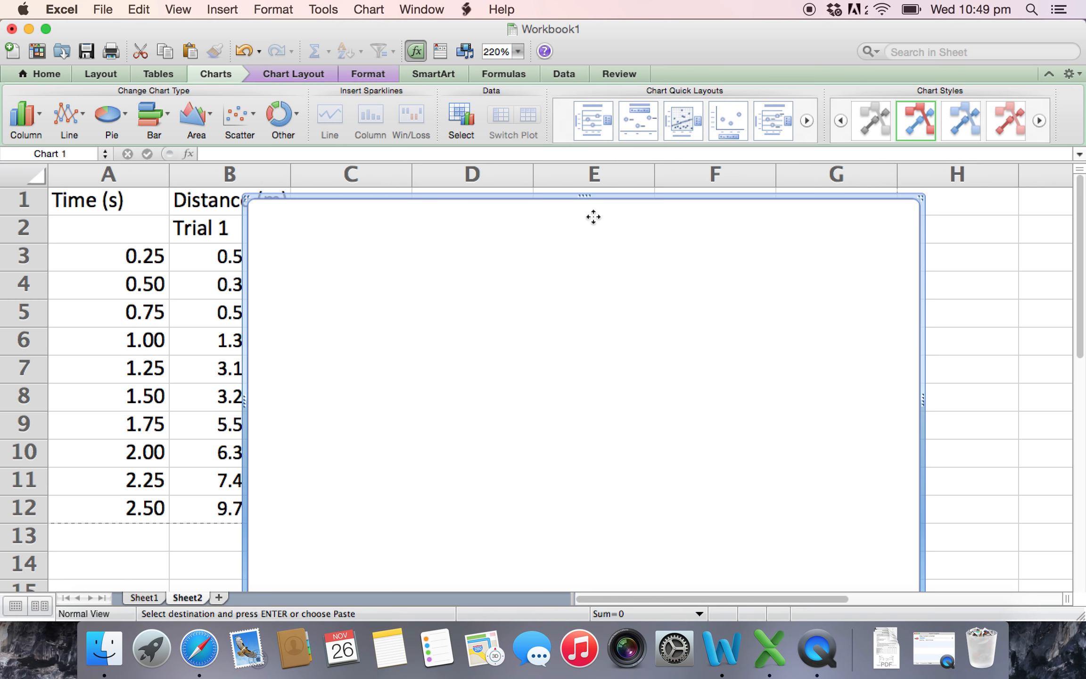
- Move the blank chart sideways to uncover the Time, Trial 1 and Trail 2 columns
{"action": "left_click_drag", "start_coordinate": [592, 216], "coordinate": [592, 172]}
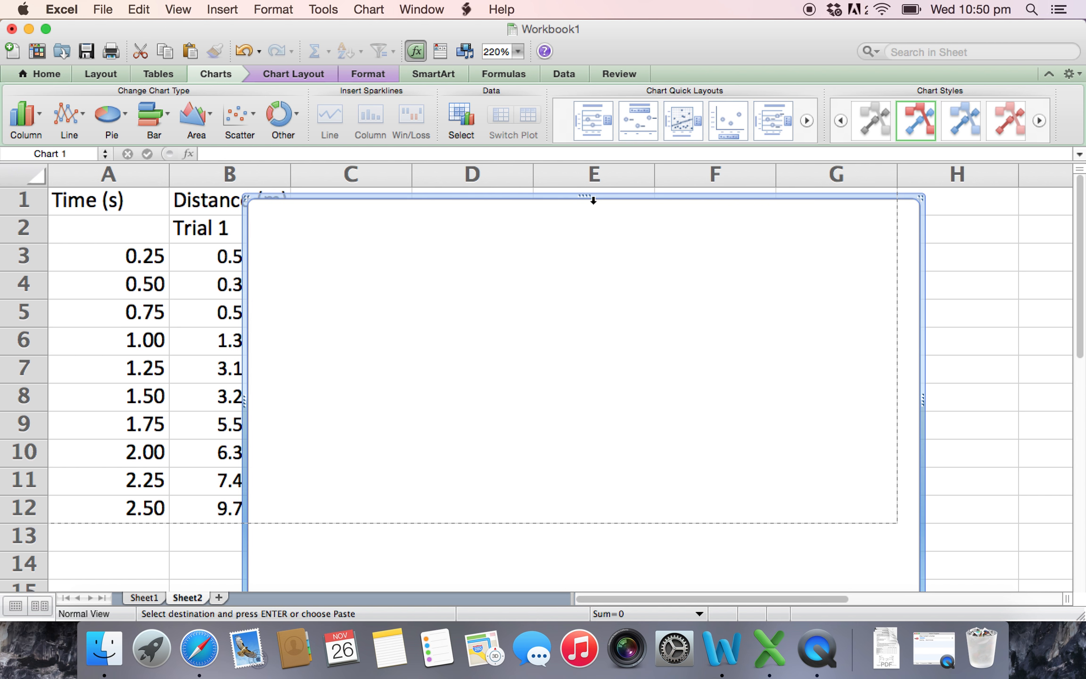
{"action": "scroll", "coordinate": [605, 363], "scroll_direction": "down", "scroll_amount": 1}
{"action": "scroll", "coordinate": [605, 363], "scroll_direction": "up", "scroll_amount": 1}
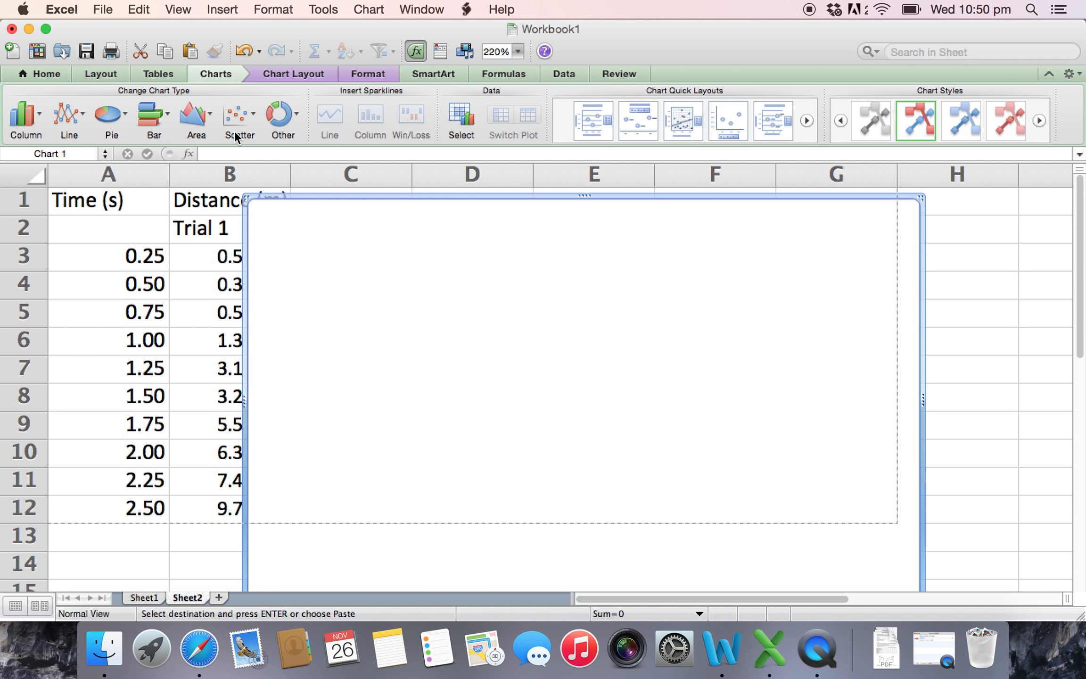
{"action": "left_click", "coordinate": [239, 114]}
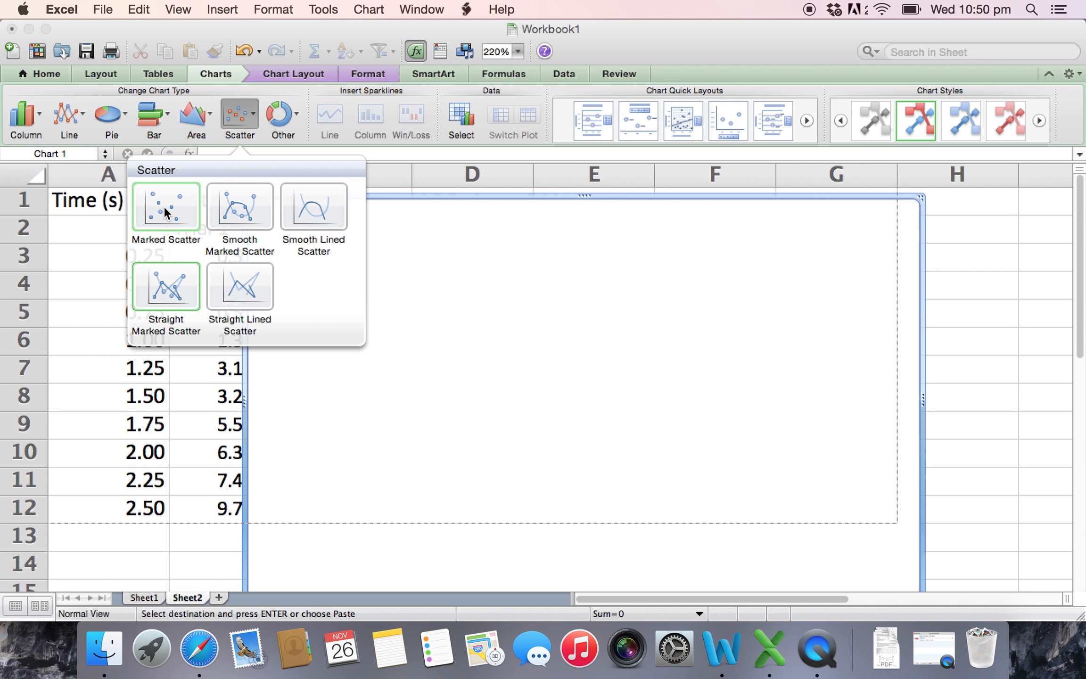
{"action": "left_click", "coordinate": [460, 323]}
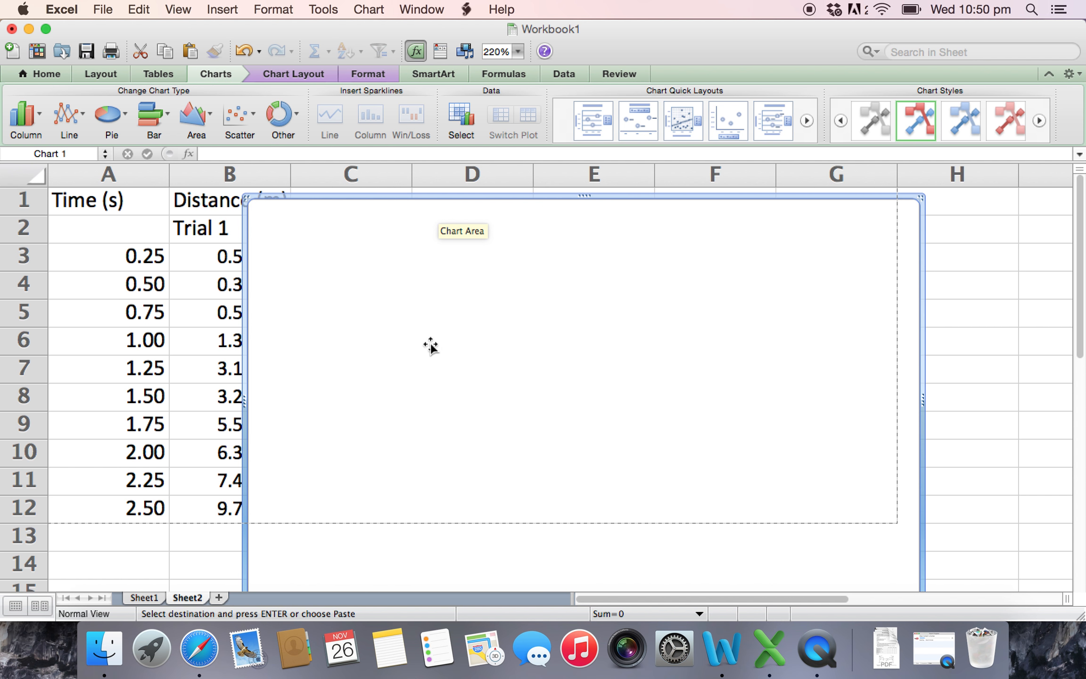
{"action": "left_click_drag", "start_coordinate": [487, 202], "coordinate": [739, 193]}
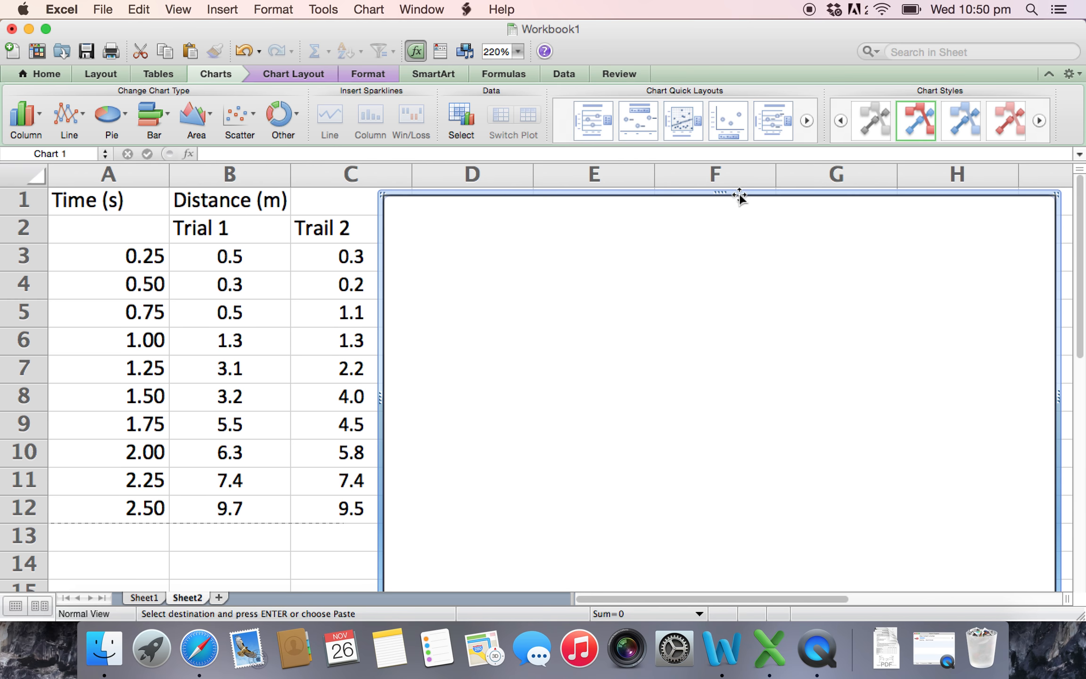
{"action": "right_click", "coordinate": [523, 267]}
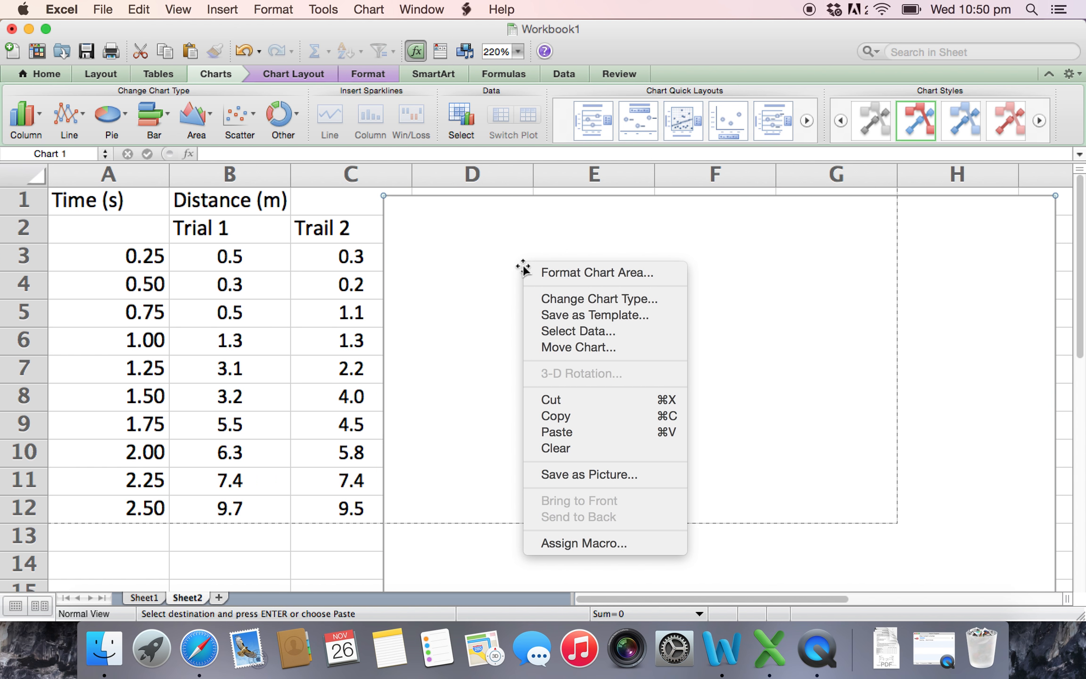
{"action": "left_click", "coordinate": [574, 331]}
{"action": "left_click", "coordinate": [387, 371]}
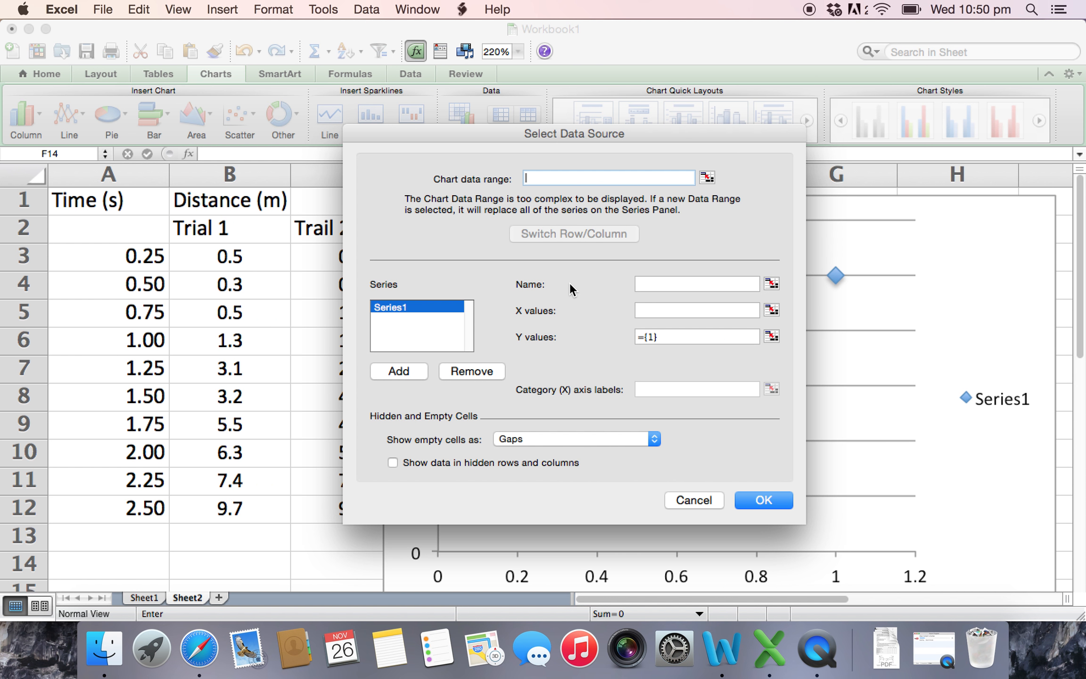
{"action": "left_click", "coordinate": [771, 310]}
{"action": "left_click", "coordinate": [113, 257]}
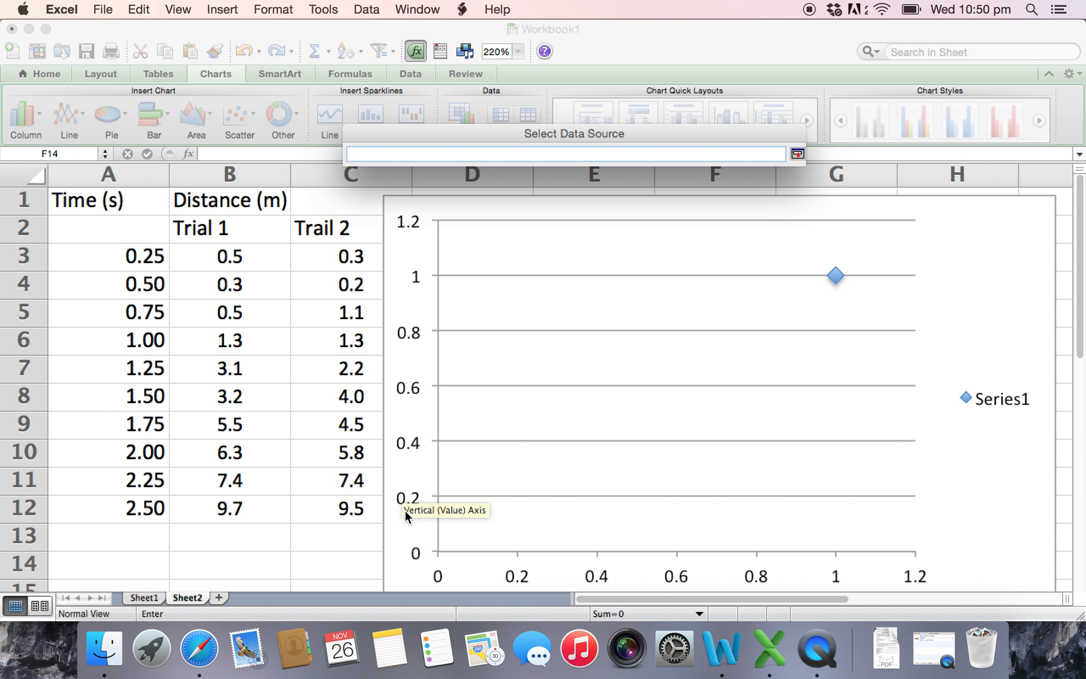
{"action": "left_click_drag", "start_coordinate": [131, 255], "coordinate": [126, 510]}
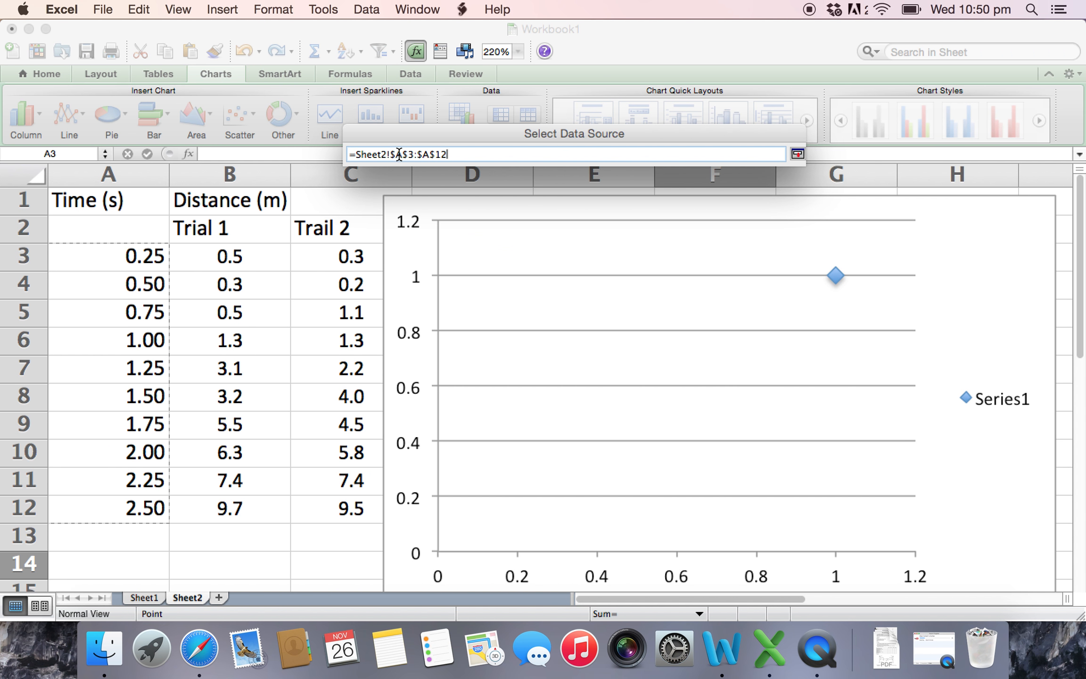
{"action": "left_click", "coordinate": [136, 260]}
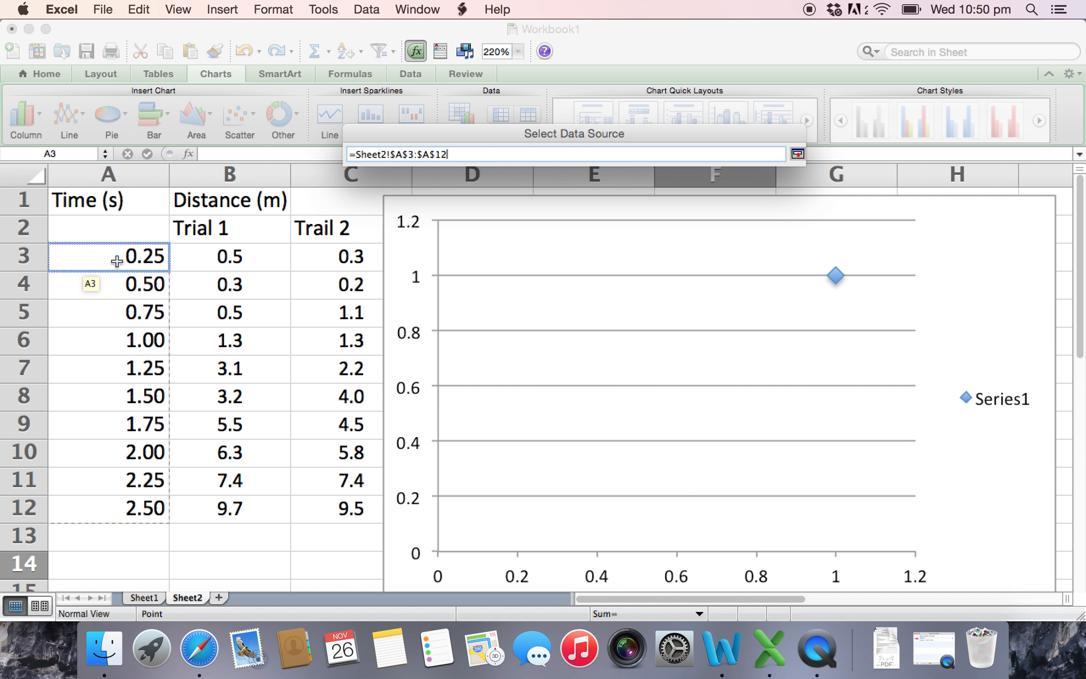
{"action": "left_click_drag", "start_coordinate": [110, 513], "coordinate": [110, 512]}
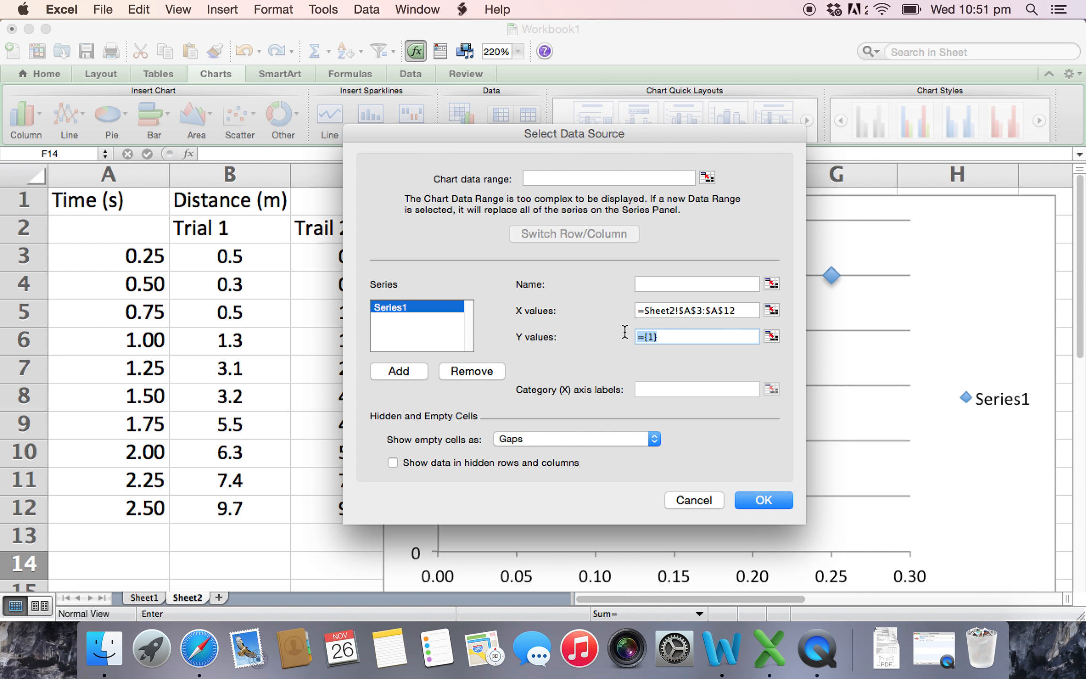
{"action": "left_click", "coordinate": [772, 336]}
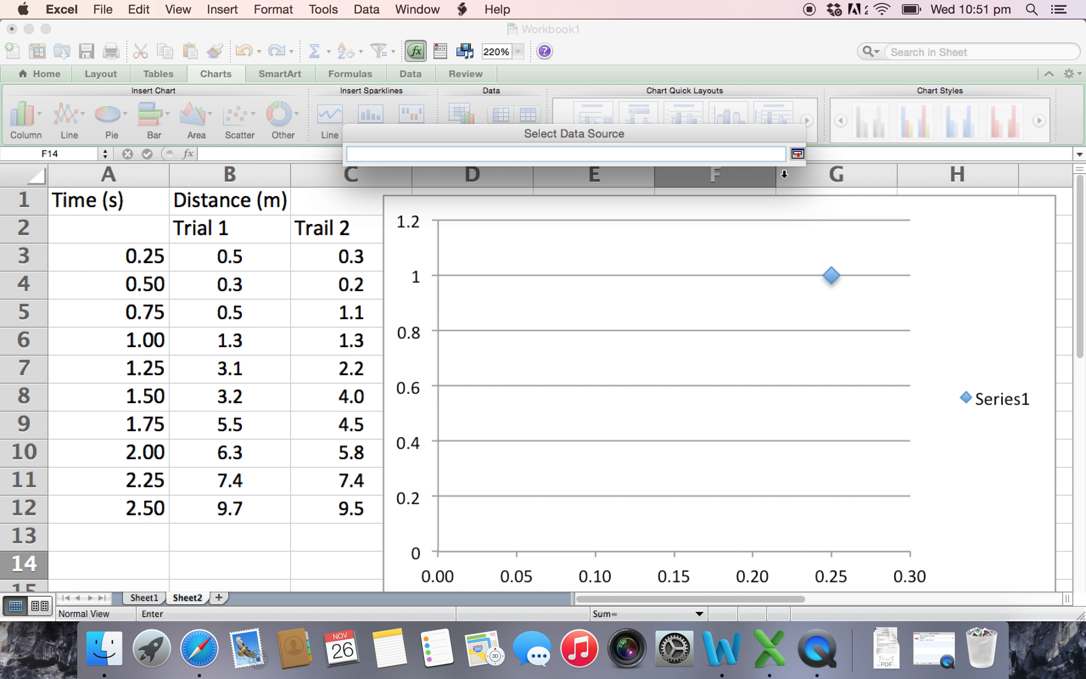
{"action": "left_click", "coordinate": [797, 154]}
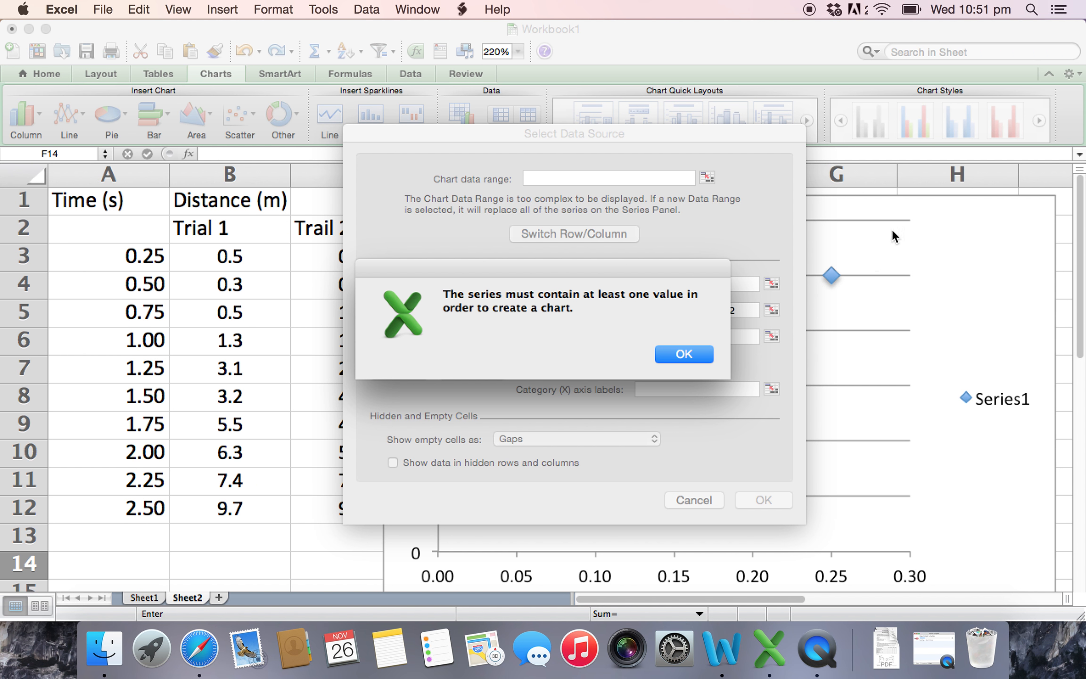
{"action": "left_click", "coordinate": [680, 348]}
{"action": "left_click_drag", "start_coordinate": [671, 132], "coordinate": [583, 65]}
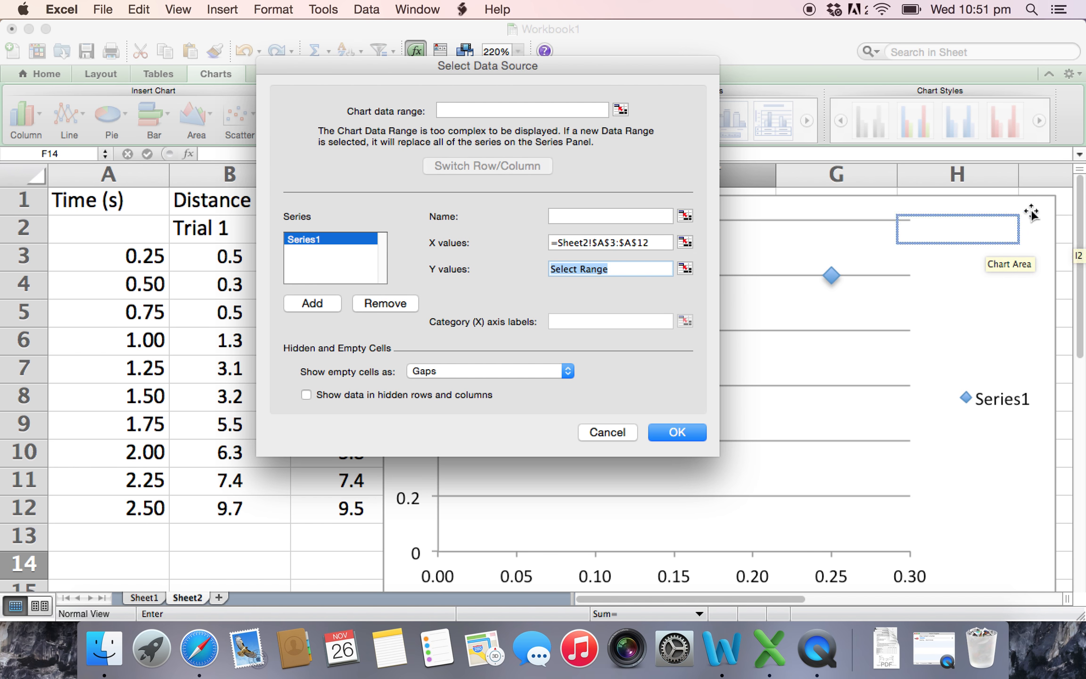
{"action": "left_click", "coordinate": [604, 438]}
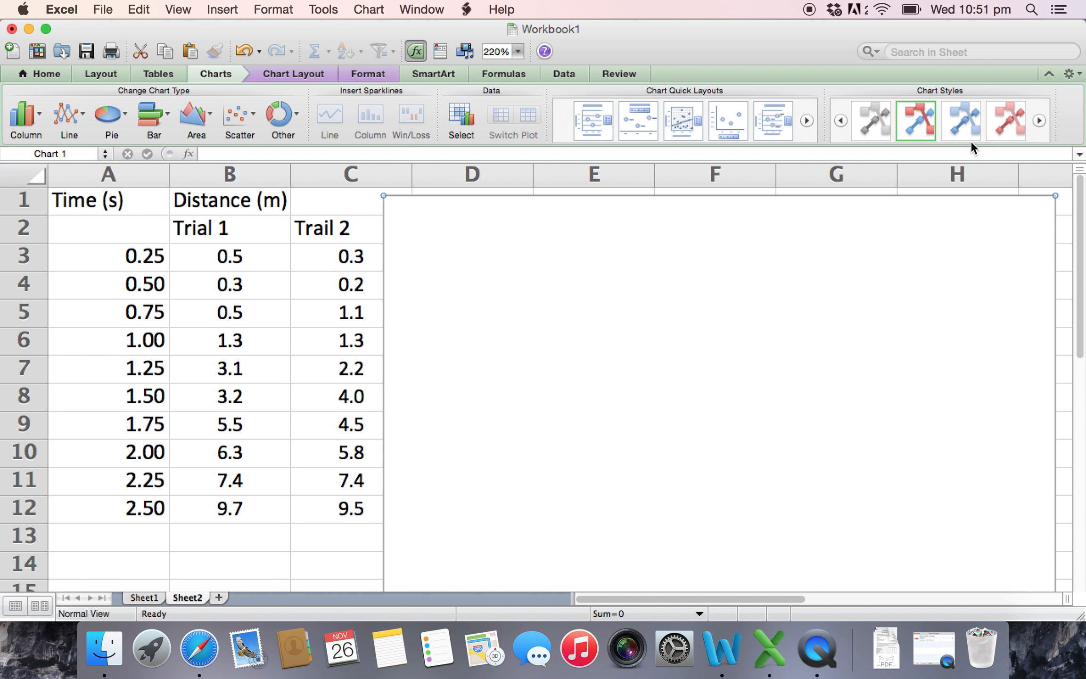
- Shrink the blank chart to about half its width and height and place it over the Uncertainty column, clear of the Average values
{"action": "left_click_drag", "start_coordinate": [914, 259], "coordinate": [669, 212]}
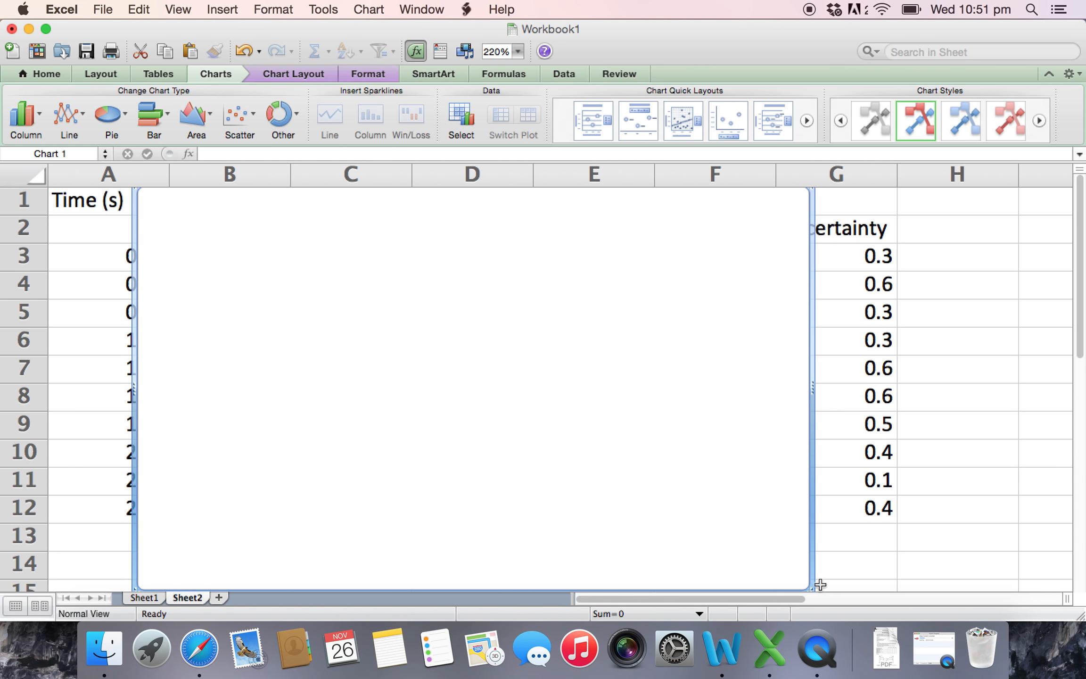
{"action": "left_click_drag", "start_coordinate": [808, 586], "coordinate": [483, 349]}
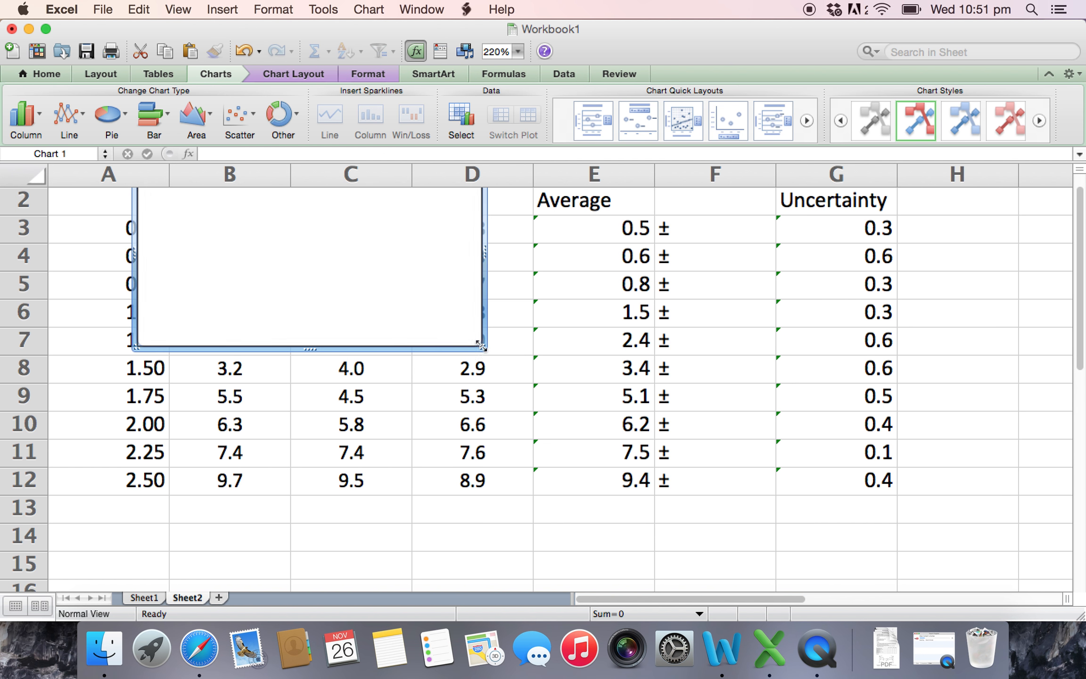
{"action": "left_click_drag", "start_coordinate": [368, 247], "coordinate": [938, 311]}
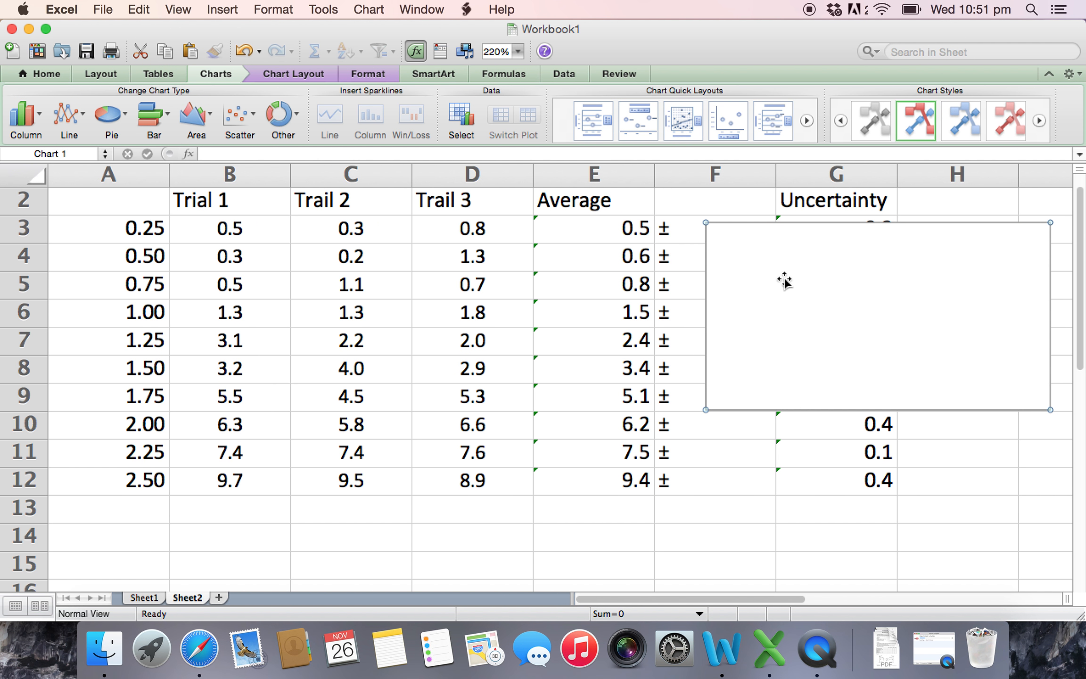
- Add a data series to the blank chart with the times in Sheet2 A3:A12 as its X values
{"action": "right_click", "coordinate": [730, 243]}
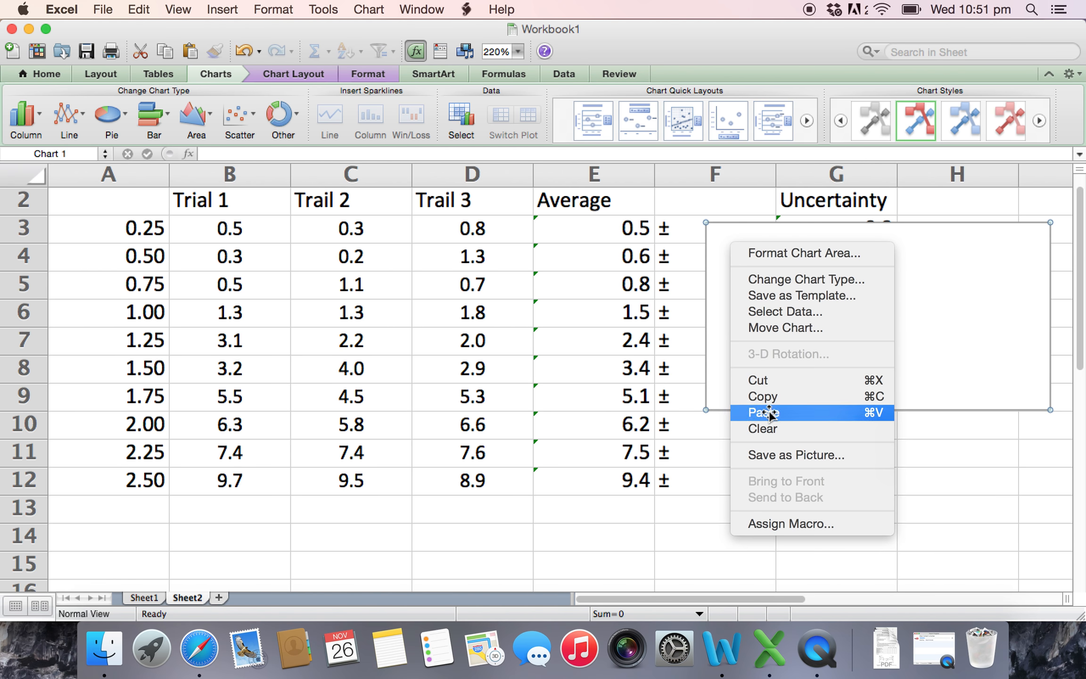
{"action": "left_click", "coordinate": [773, 312]}
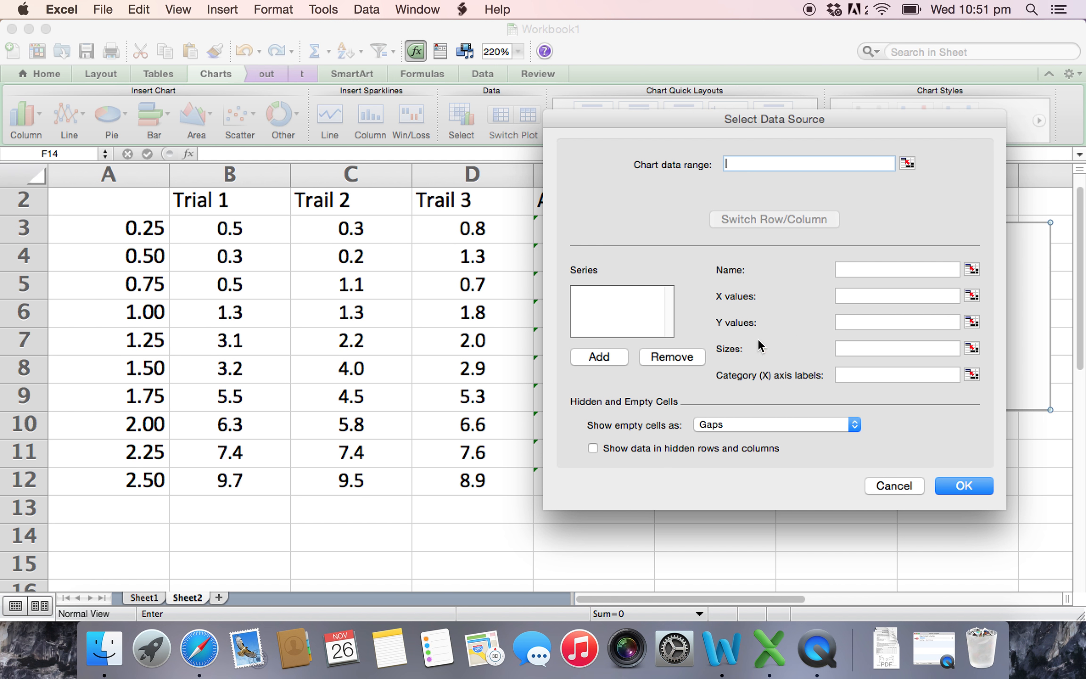
{"action": "left_click", "coordinate": [606, 360]}
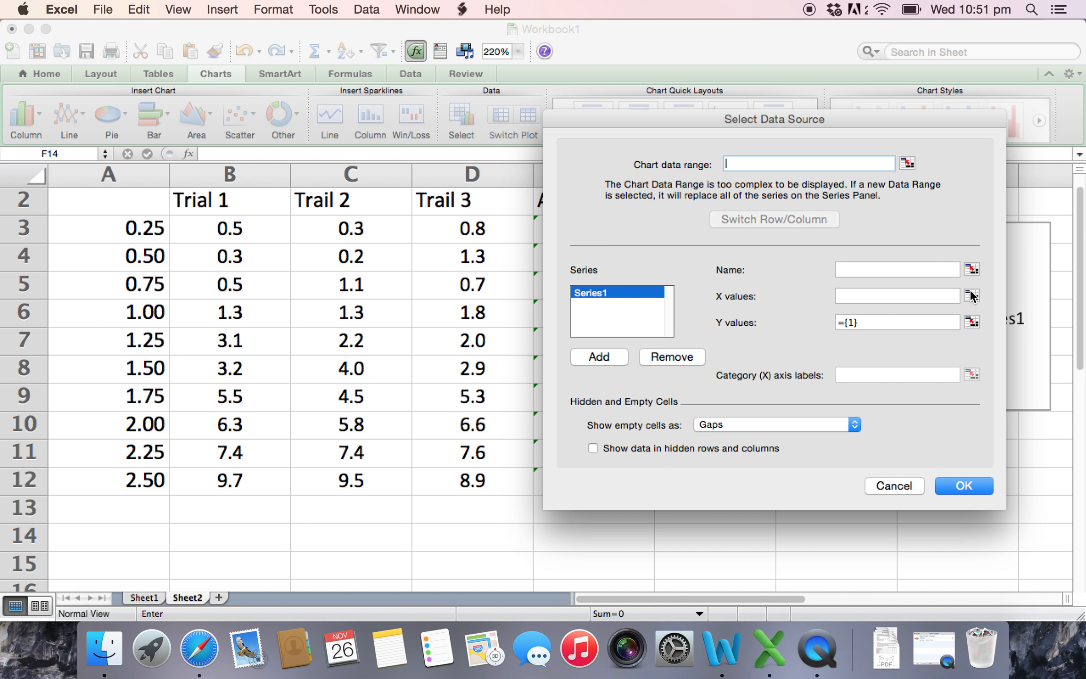
{"action": "left_click", "coordinate": [971, 296]}
{"action": "left_click", "coordinate": [145, 221]}
{"action": "left_click_drag", "start_coordinate": [117, 228], "coordinate": [82, 477]}
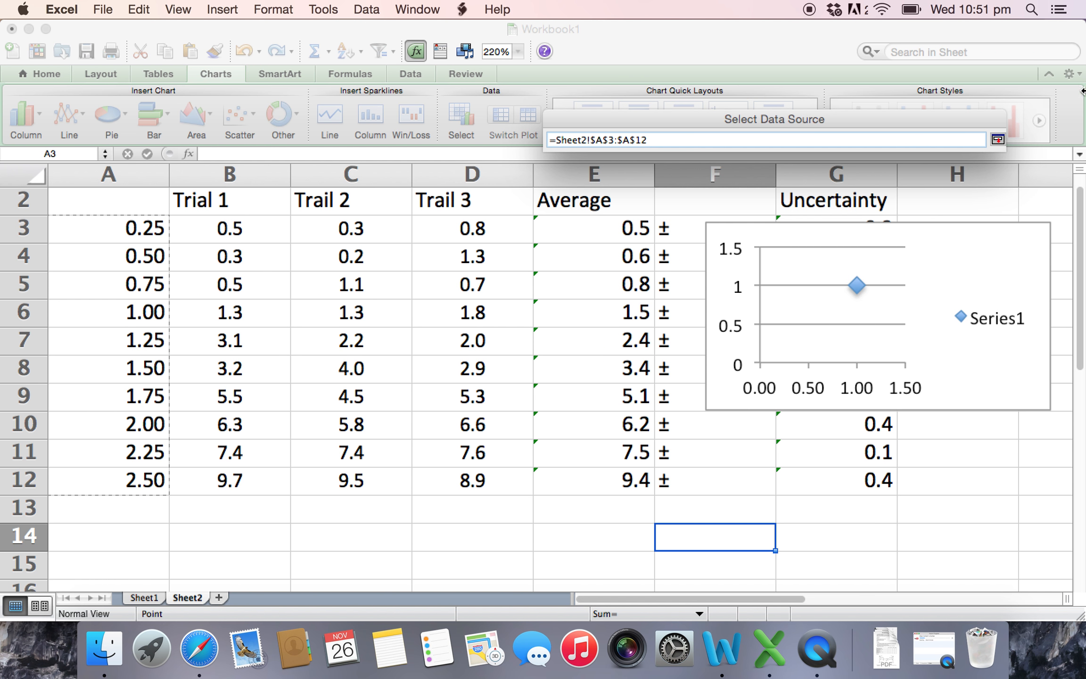
{"action": "left_click", "coordinate": [998, 139]}
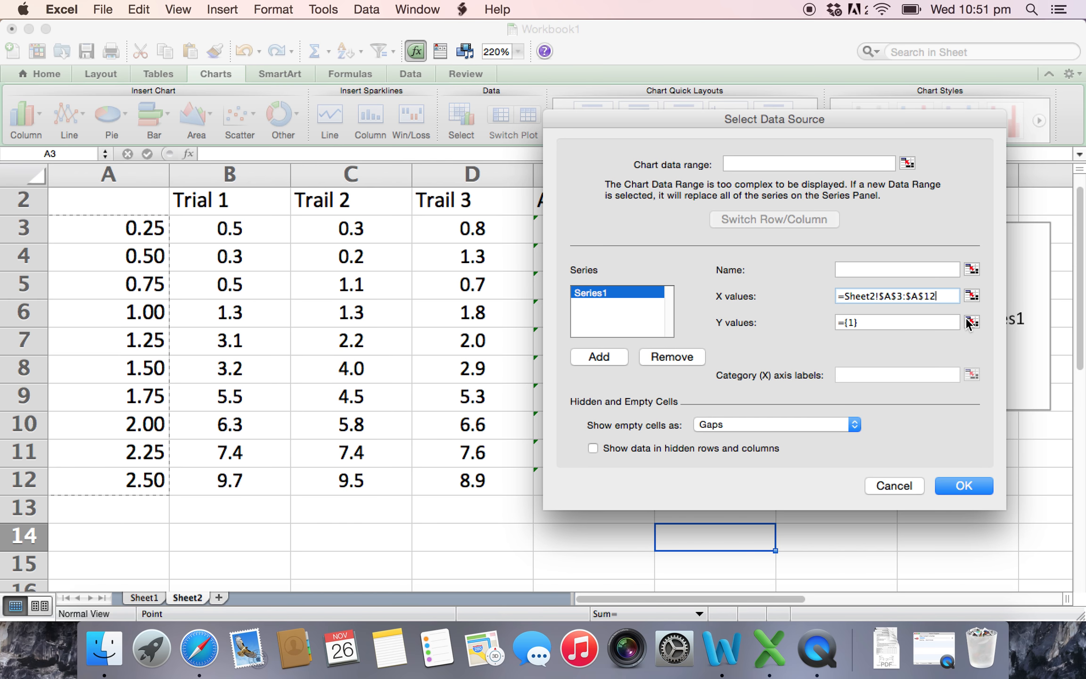
- Set the series' Y values to the averages in Sheet2 E3:E12 and apply the data source
{"action": "left_click", "coordinate": [909, 326]}
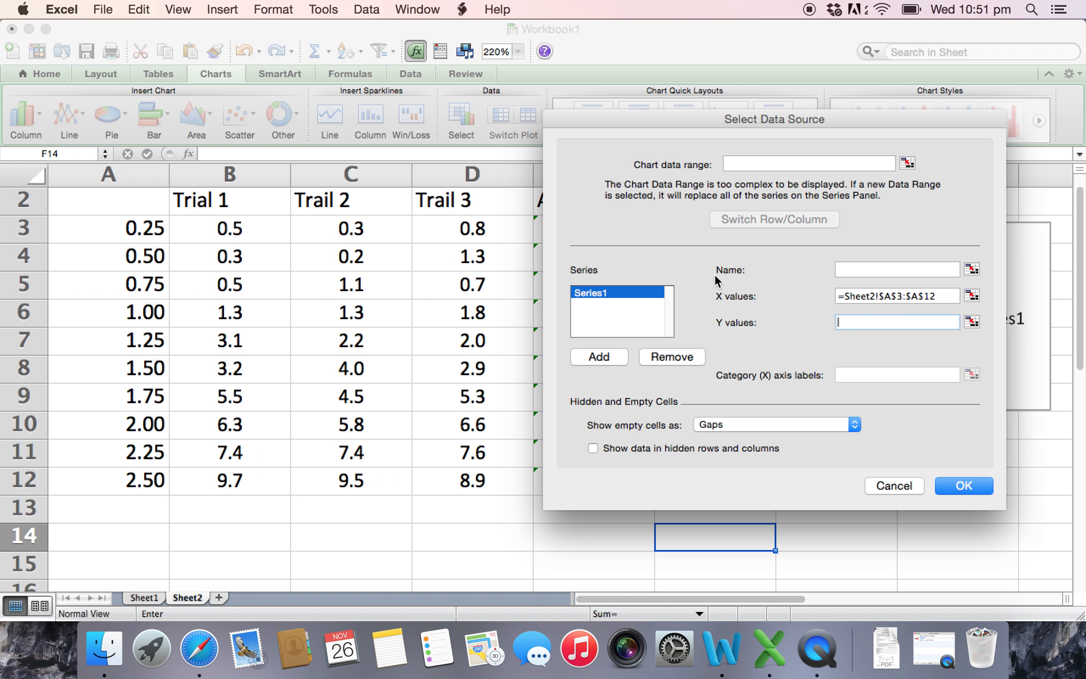
{"action": "left_click", "coordinate": [977, 325]}
{"action": "left_click_drag", "start_coordinate": [596, 233], "coordinate": [595, 490]}
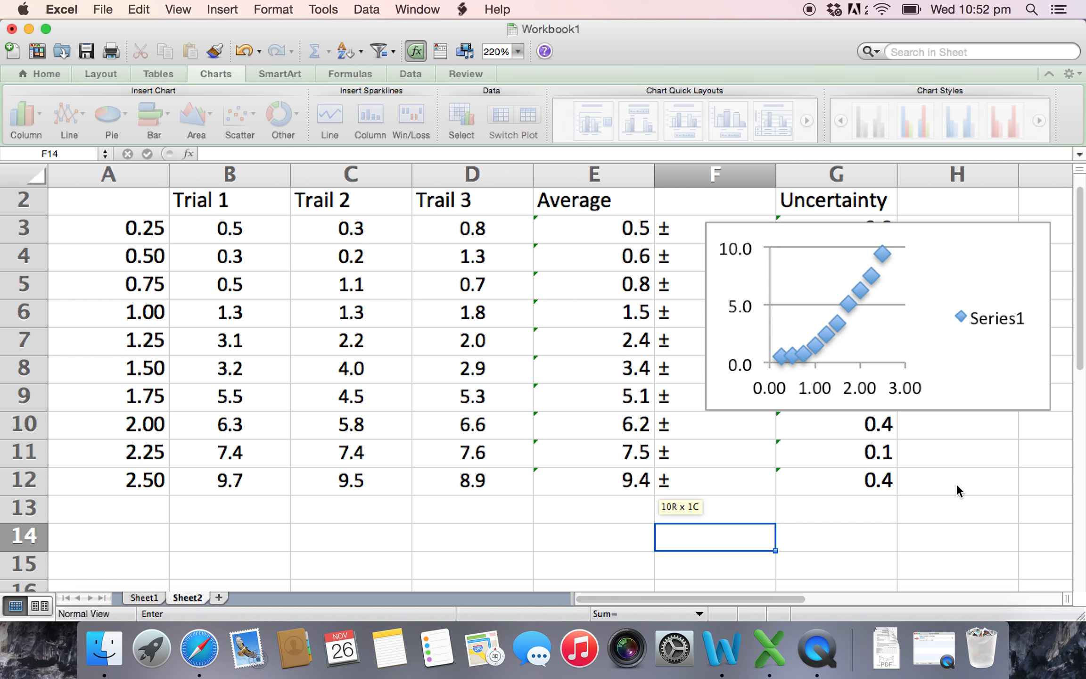
{"action": "left_click", "coordinate": [962, 486]}
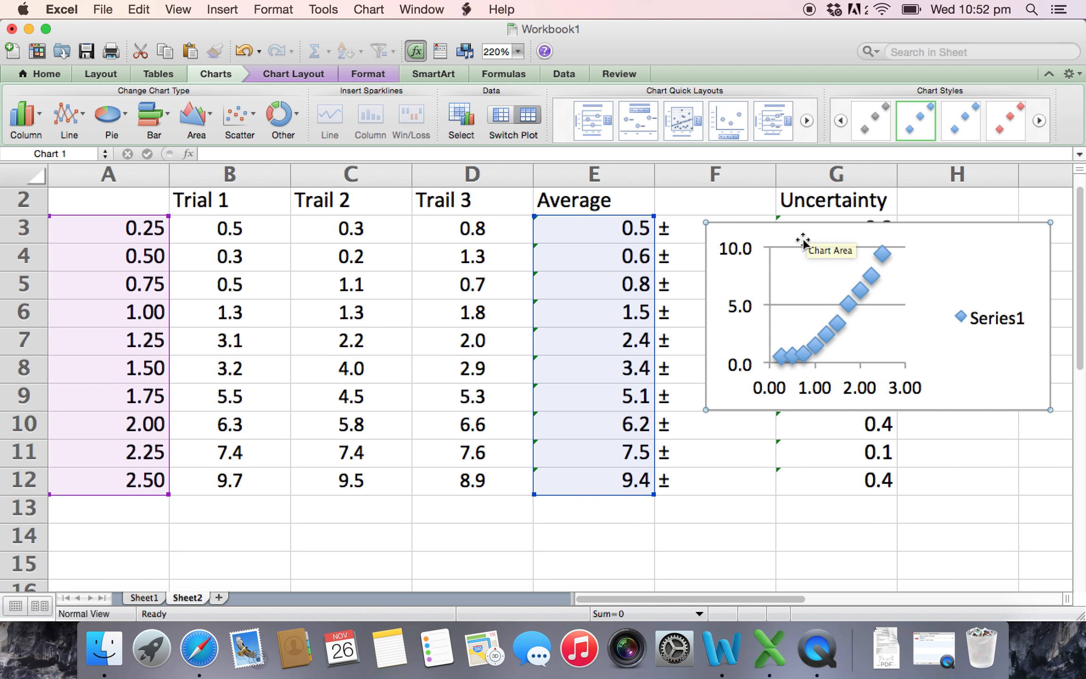
- Enlarge the scatter chart to about six columns wide and position it from column B to the start of column H
{"action": "left_click_drag", "start_coordinate": [832, 230], "coordinate": [191, 205]}
{"action": "left_click_drag", "start_coordinate": [428, 389], "coordinate": [812, 595]}
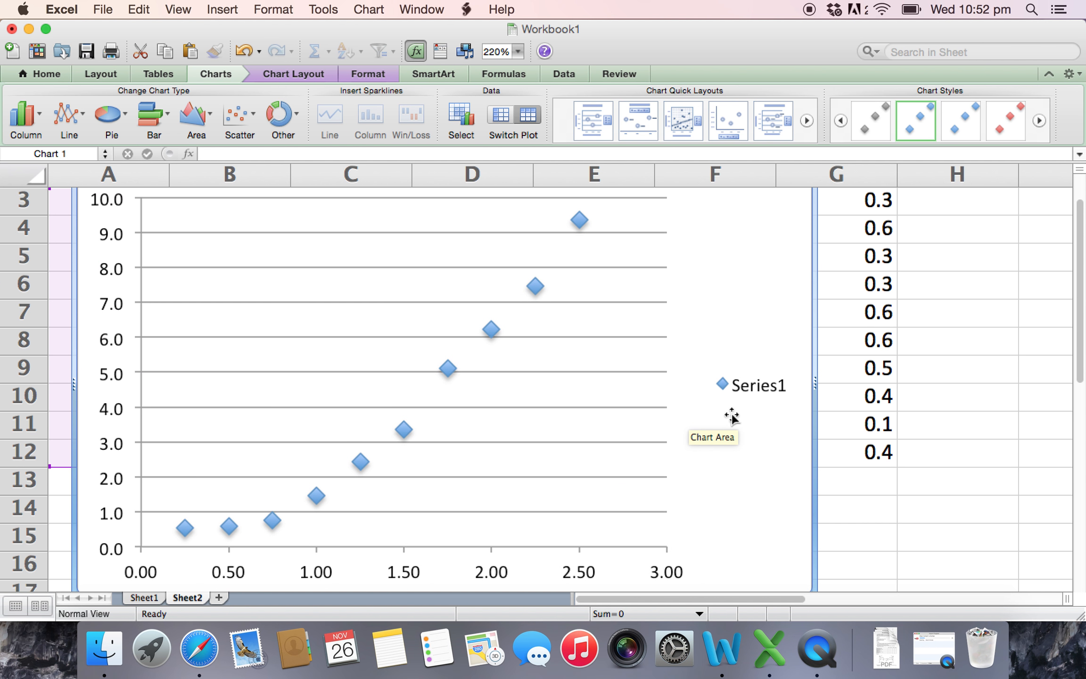
{"action": "left_click_drag", "start_coordinate": [730, 414], "coordinate": [831, 420]}
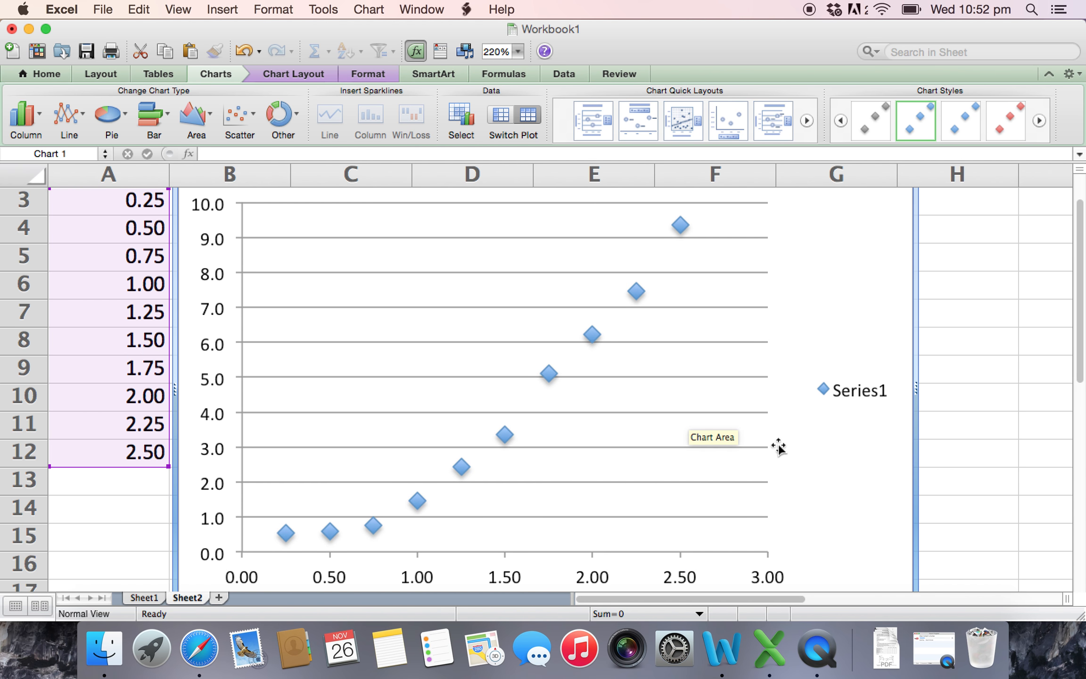
- Delete the Series1 legend from the scatter chart
{"action": "left_click", "coordinate": [822, 389]}
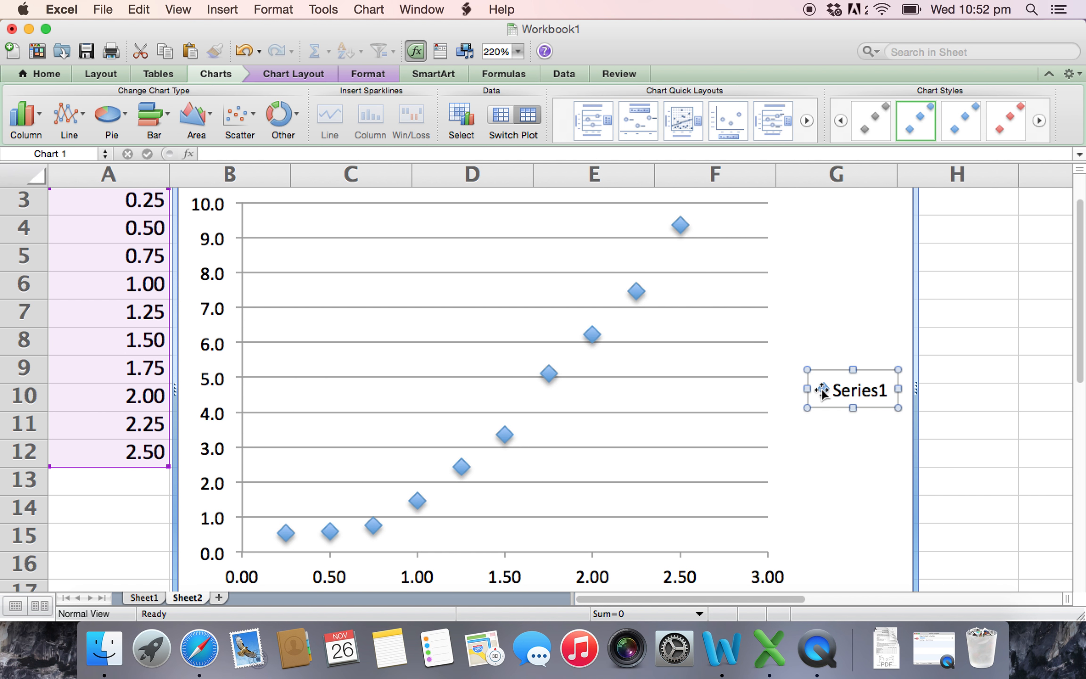
{"action": "key", "text": "Delete"}
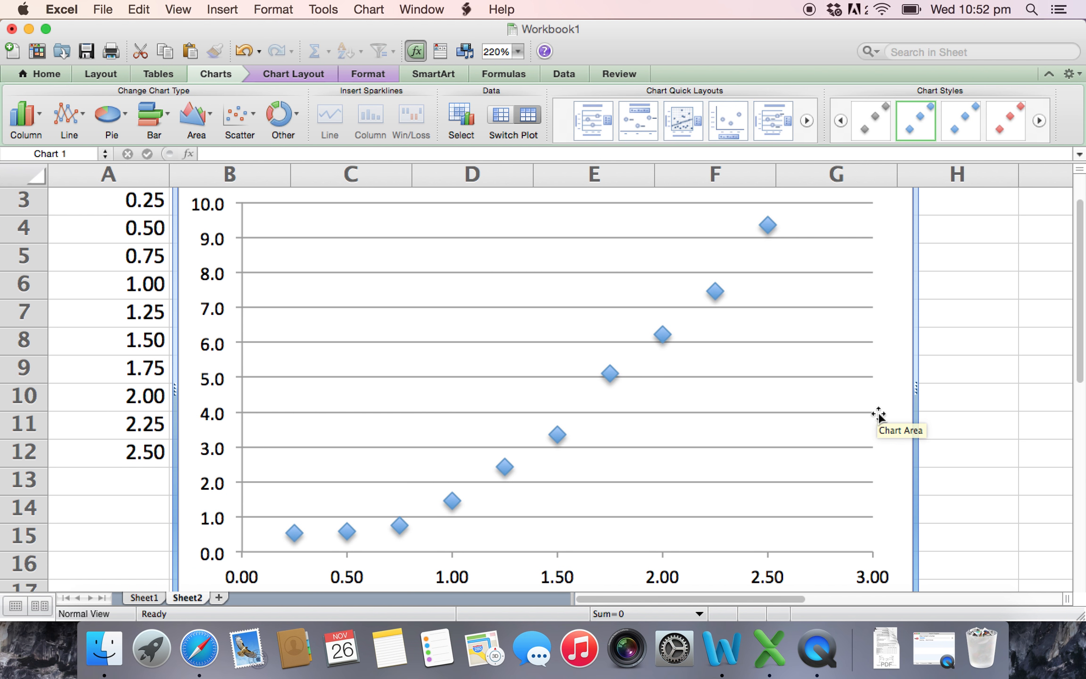
{"action": "scroll", "coordinate": [878, 415], "scroll_direction": "up", "scroll_amount": 1}
{"action": "scroll", "coordinate": [879, 415], "scroll_direction": "down", "scroll_amount": 2}
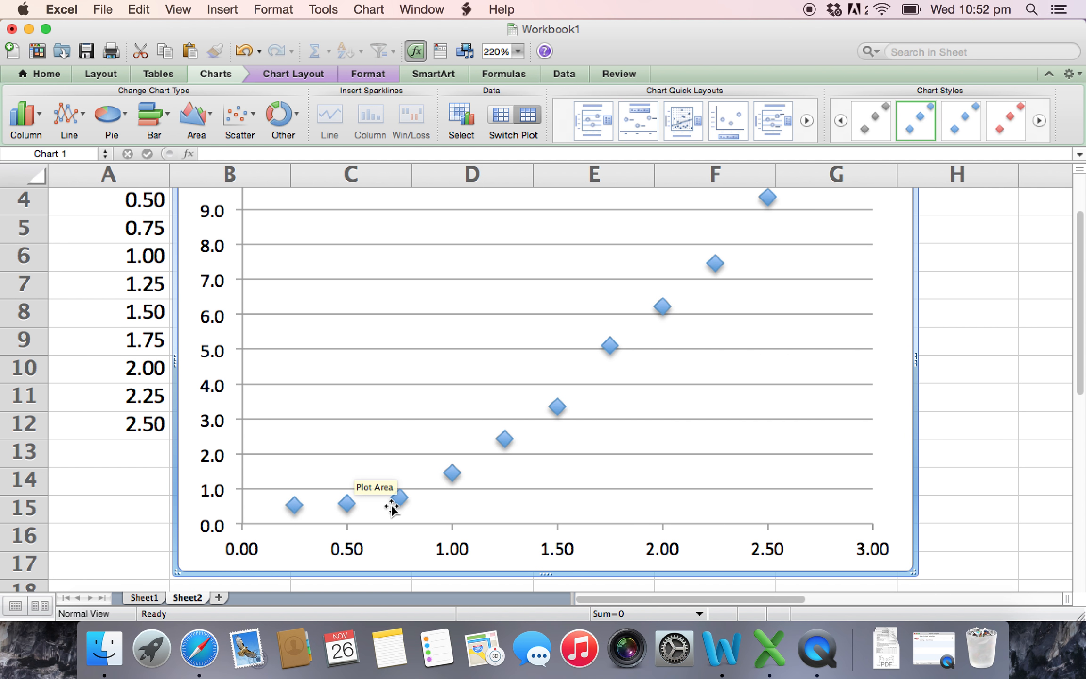
- Shrink the scatter chart slightly so that it ends within column G and row 16
{"action": "scroll", "coordinate": [391, 507], "scroll_direction": "up", "scroll_amount": 2}
{"action": "scroll", "coordinate": [391, 507], "scroll_direction": "down", "scroll_amount": 1}
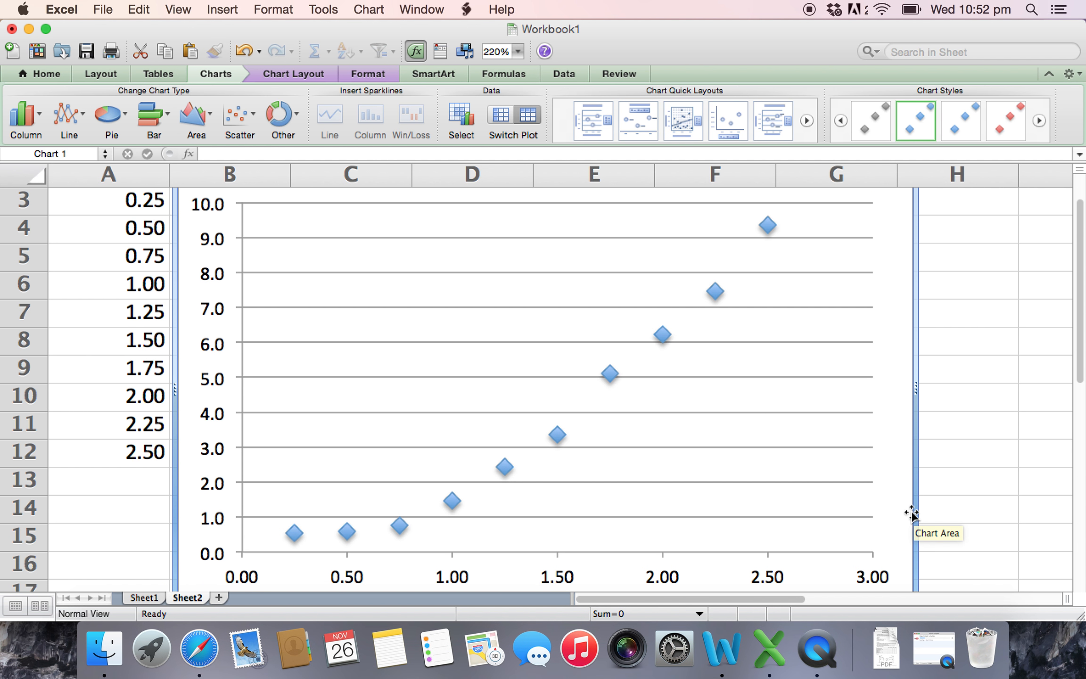
{"action": "scroll", "coordinate": [912, 513], "scroll_direction": "down", "scroll_amount": 4}
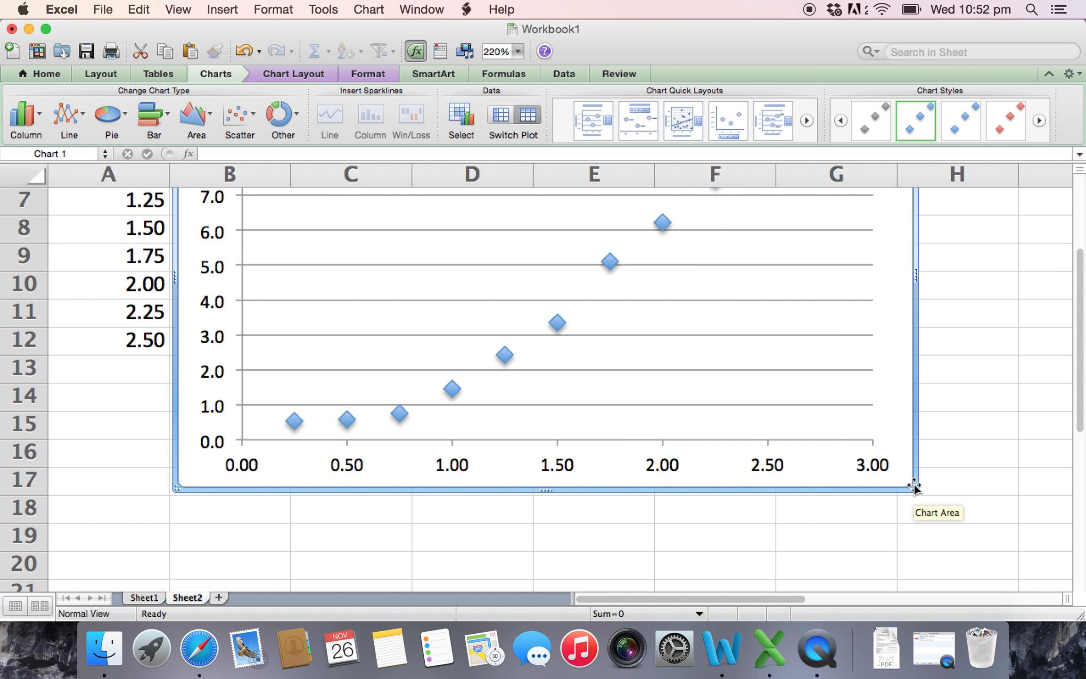
{"action": "left_click_drag", "start_coordinate": [912, 485], "coordinate": [846, 467]}
{"action": "scroll", "coordinate": [819, 473], "scroll_direction": "up", "scroll_amount": 6}
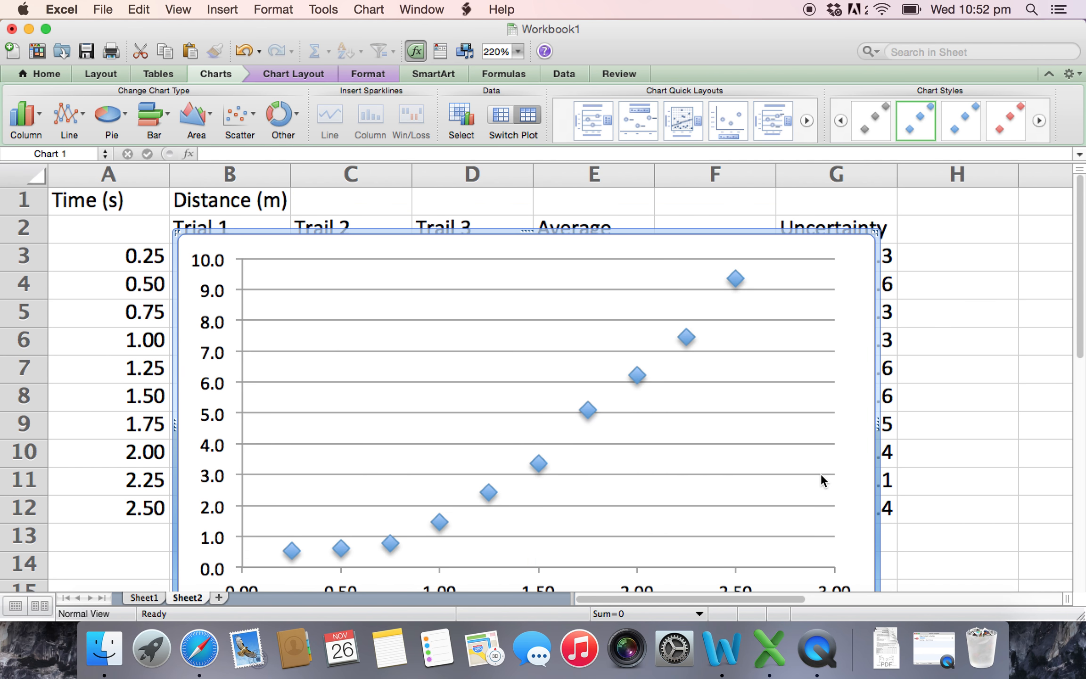
{"action": "scroll", "coordinate": [821, 479], "scroll_direction": "down", "scroll_amount": 1}
{"action": "scroll", "coordinate": [821, 473], "scroll_direction": "down", "scroll_amount": 3}
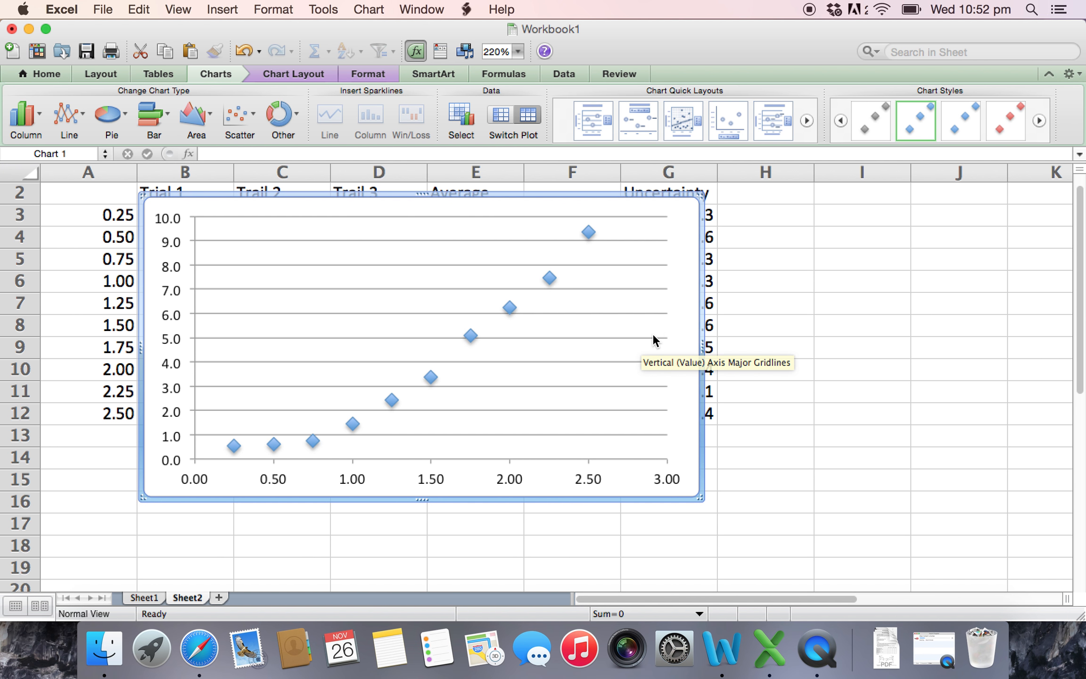
- Move the chart to span from the end of column C into column I, starting at row 4, and delete its horizontal gridlines
{"action": "left_click_drag", "start_coordinate": [686, 273], "coordinate": [847, 316]}
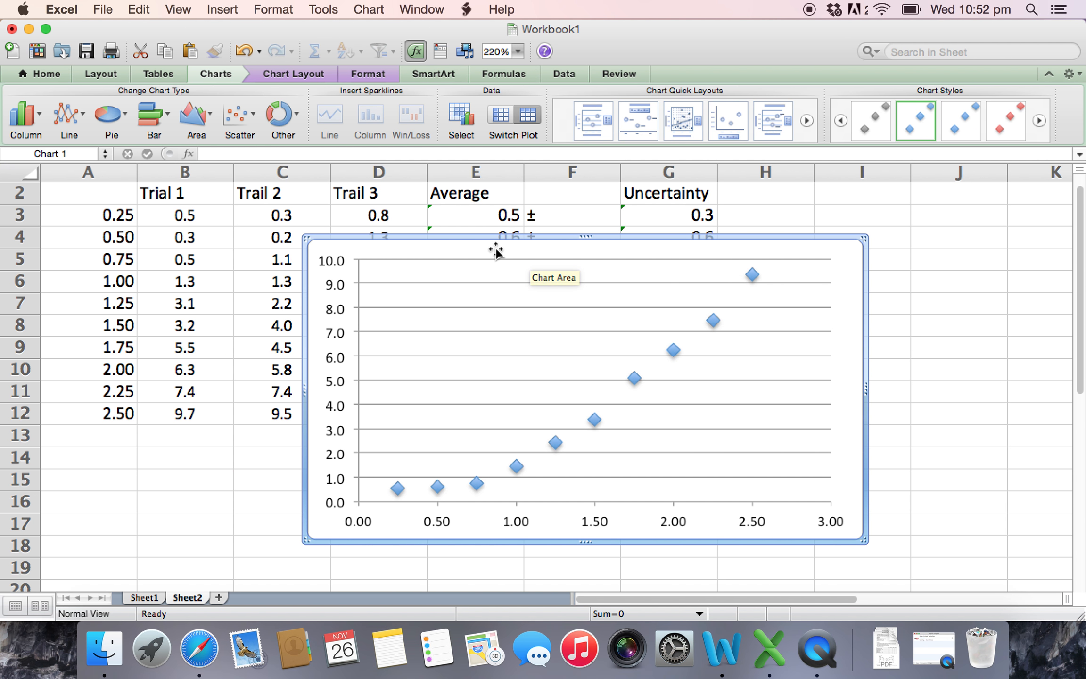
{"action": "left_click", "coordinate": [463, 282]}
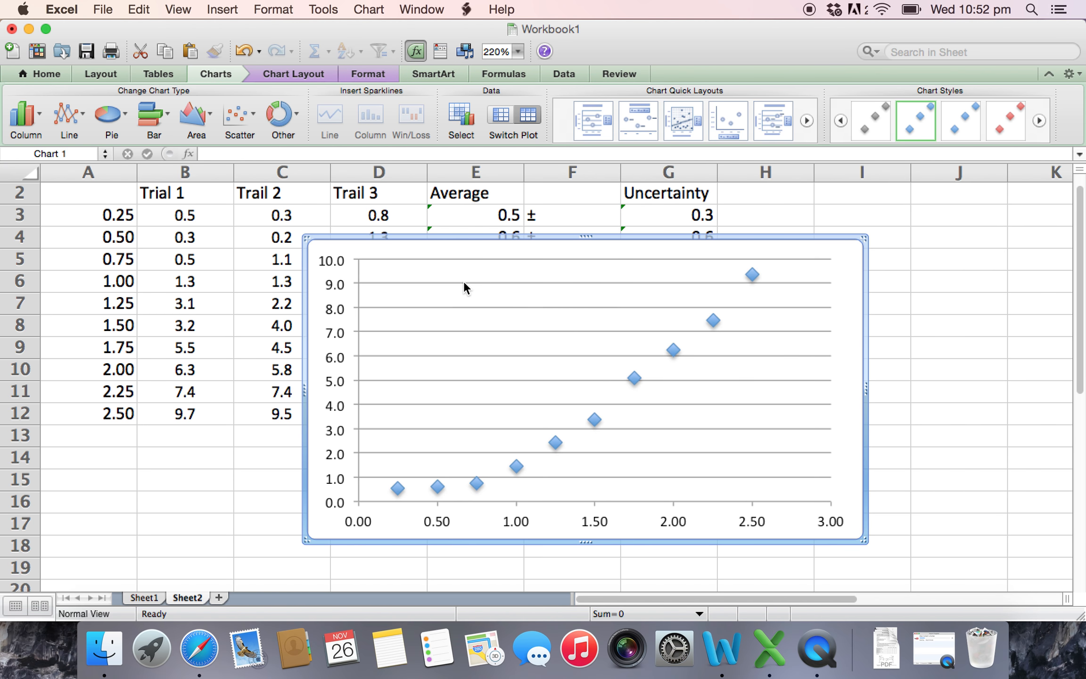
{"action": "key", "text": "Delete"}
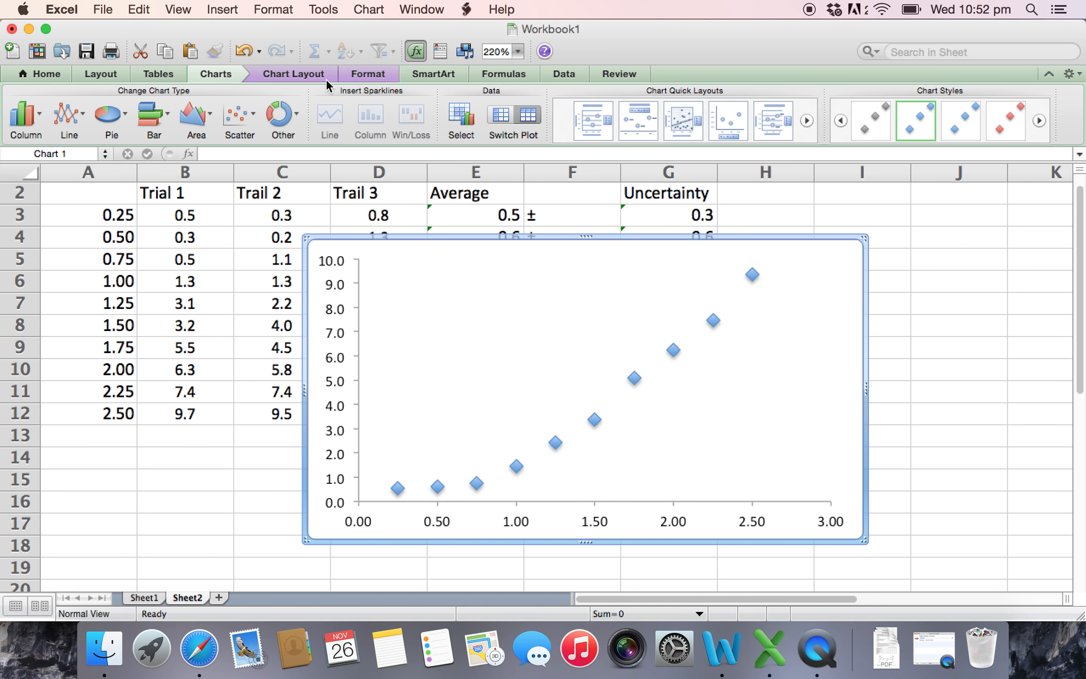
- Add a horizontal axis title below the axis reading "Time (s)"
{"action": "left_click", "coordinate": [297, 75]}
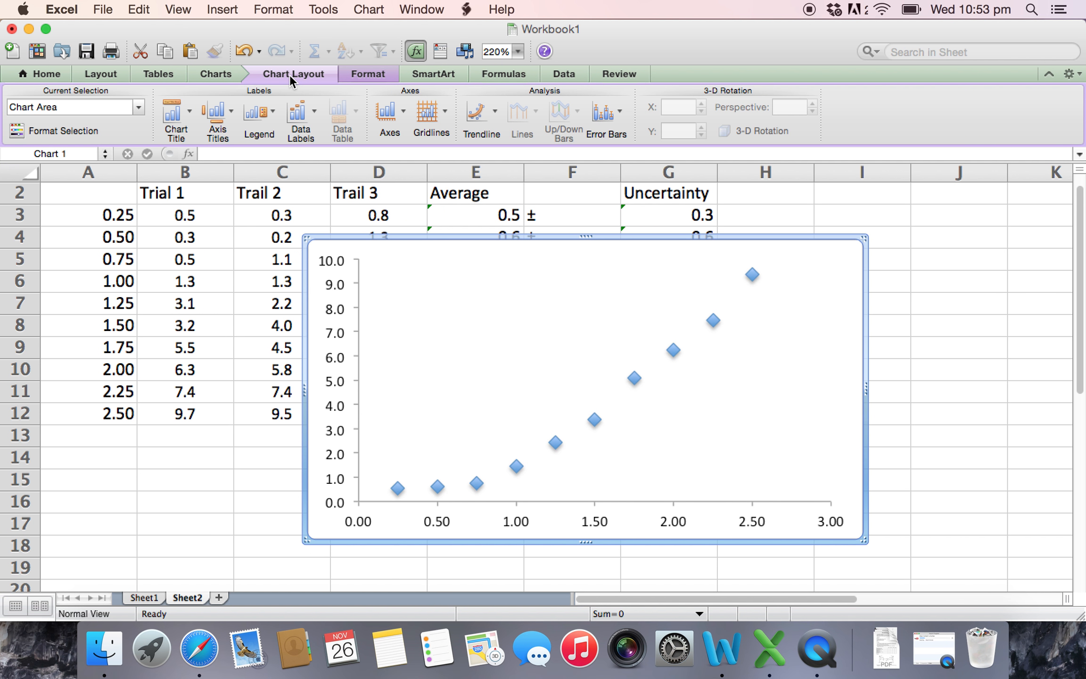
{"action": "left_click", "coordinate": [218, 116]}
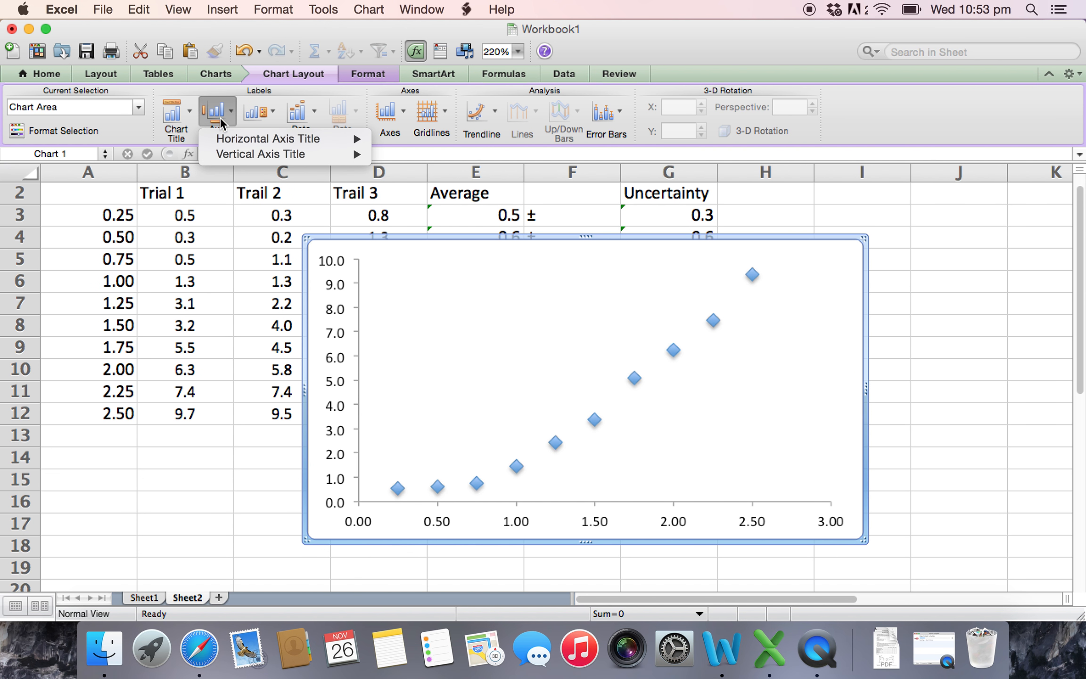
{"action": "mouse_move", "coordinate": [231, 140]}
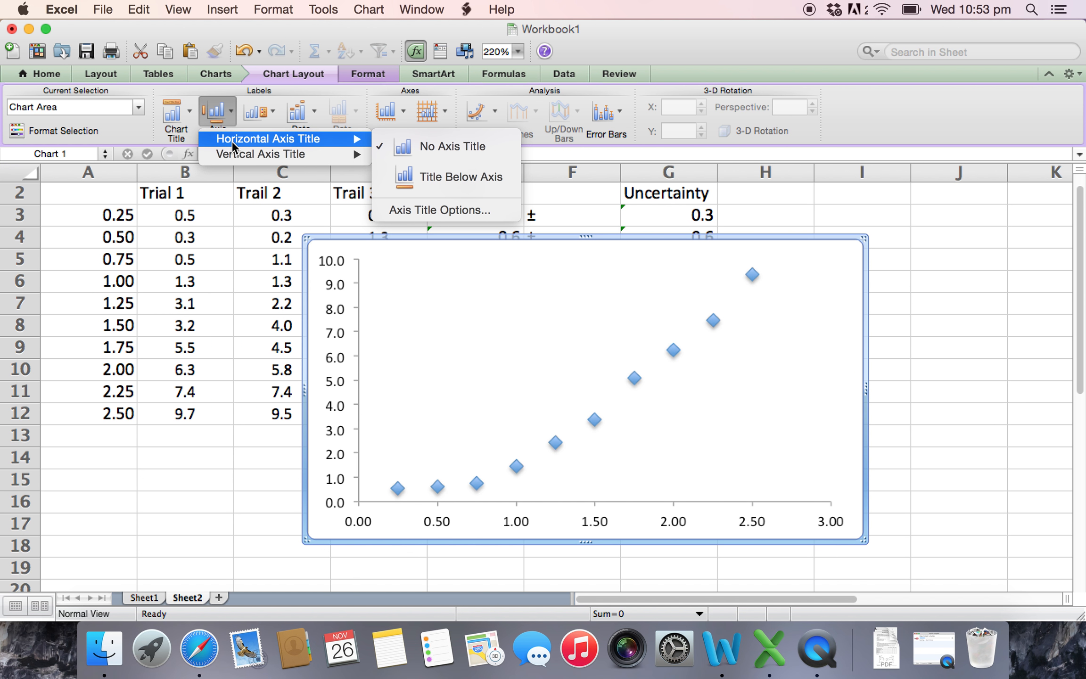
{"action": "left_click", "coordinate": [415, 176]}
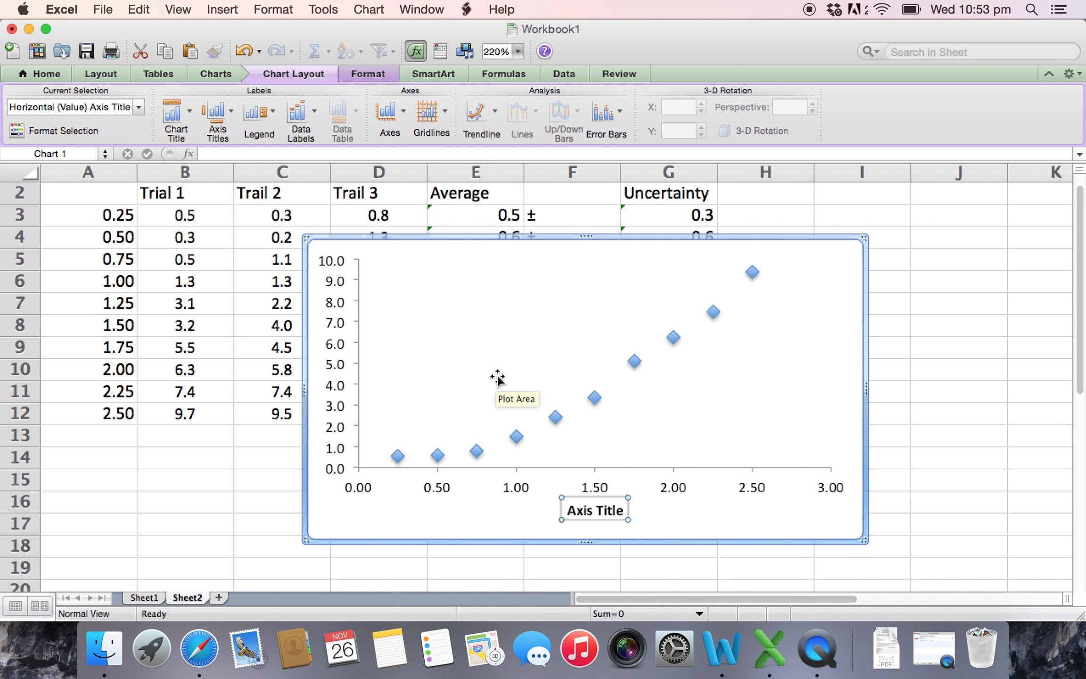
{"action": "key", "text": "BackSpace"}
{"action": "type", "text": "Time ("}
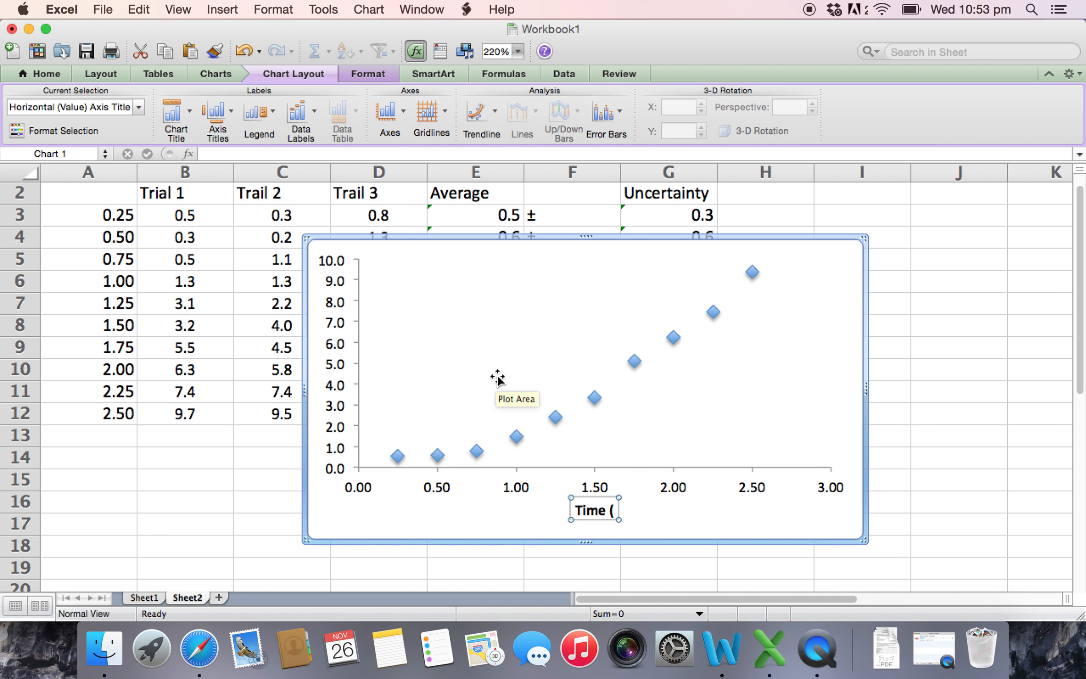
{"action": "type", "text": "s)"}
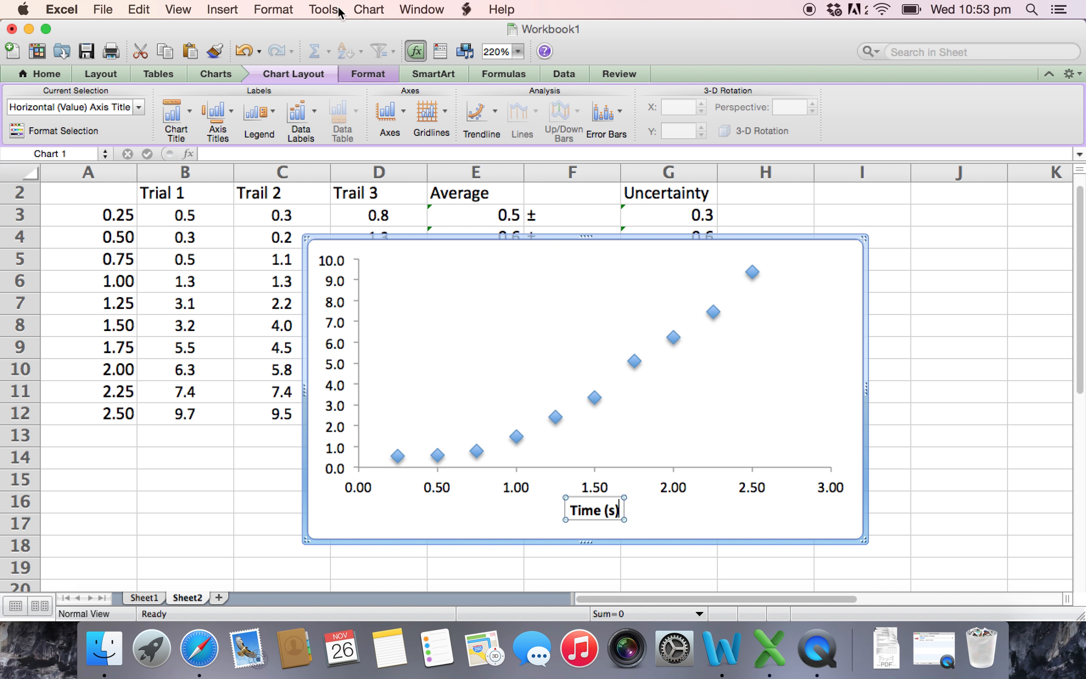
- Add a rotated vertical axis title reading "Distance (m)"
{"action": "left_click", "coordinate": [291, 78]}
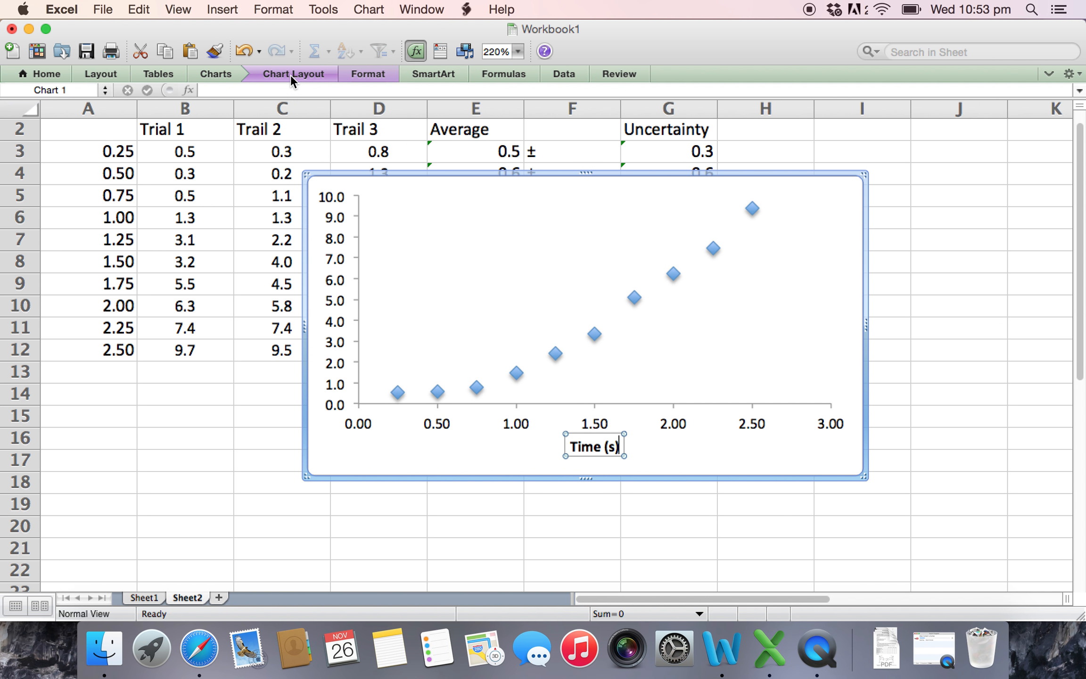
{"action": "left_click", "coordinate": [291, 75]}
{"action": "left_click", "coordinate": [213, 112]}
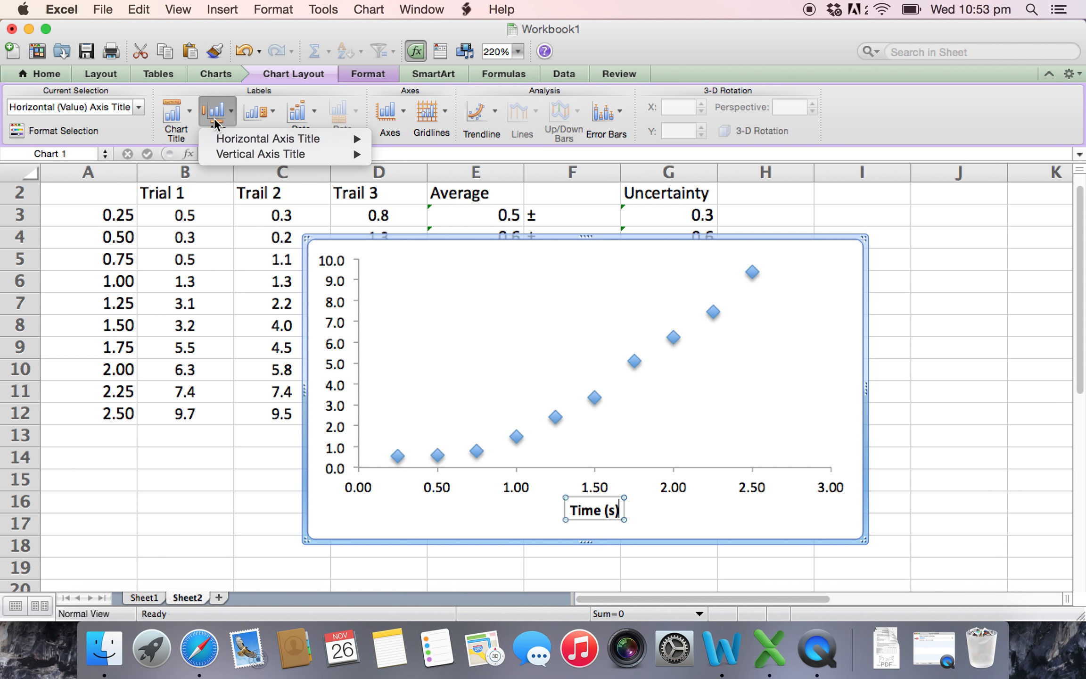
{"action": "mouse_move", "coordinate": [236, 158]}
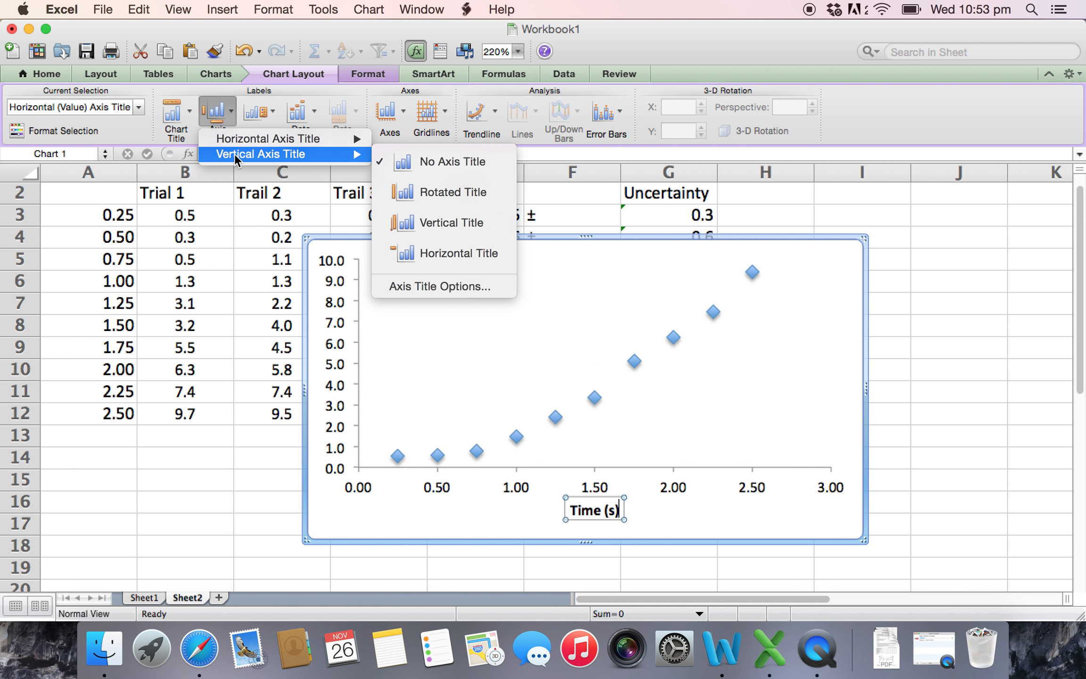
{"action": "left_click", "coordinate": [430, 195]}
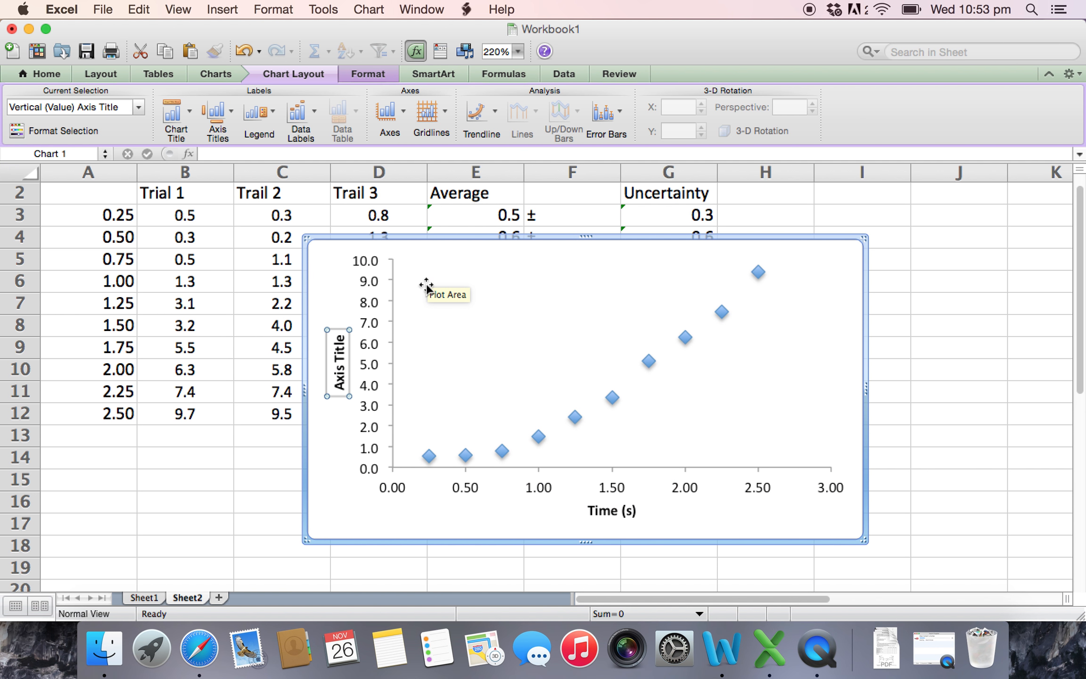
{"action": "type", "text": "Distance"}
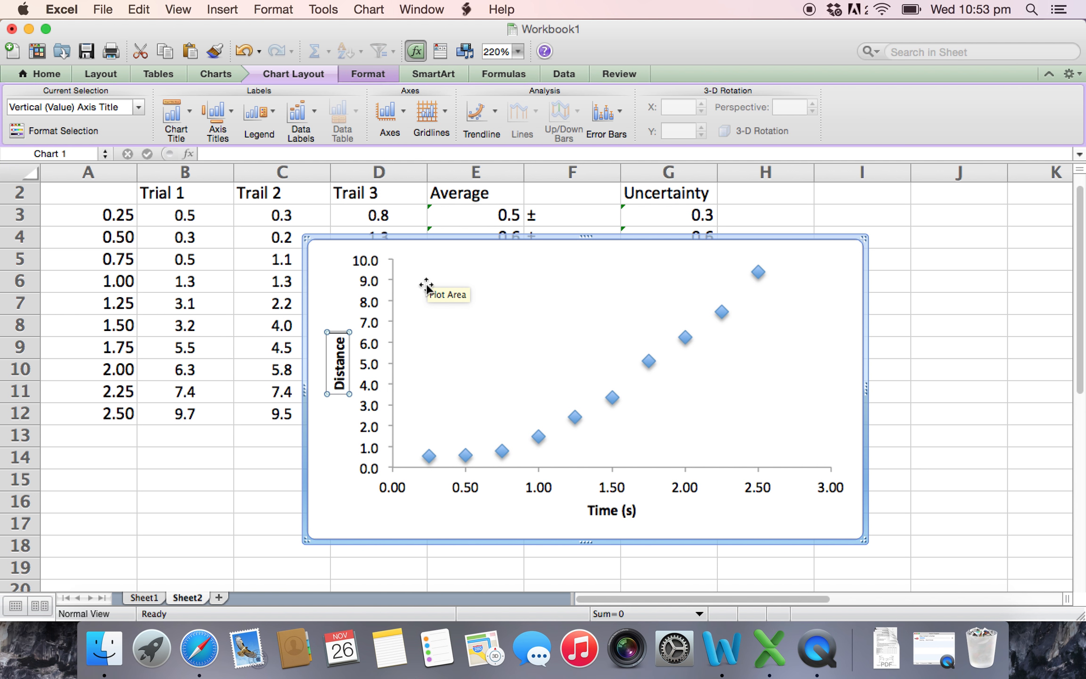
{"action": "type", "text": " (m)"}
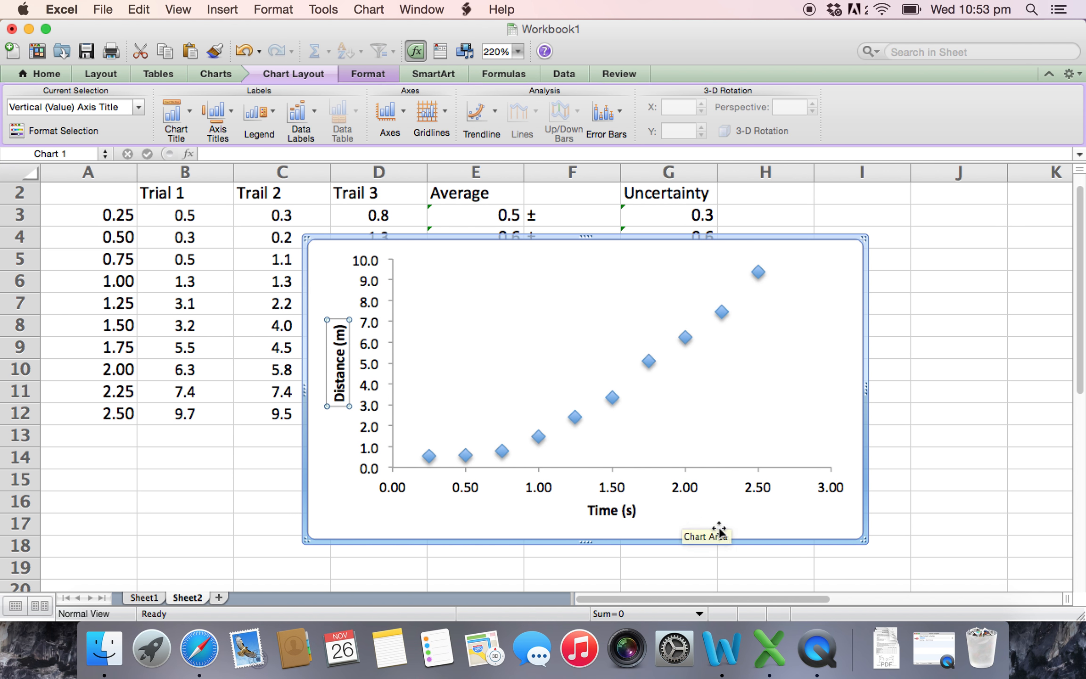
{"action": "left_click", "coordinate": [727, 509]}
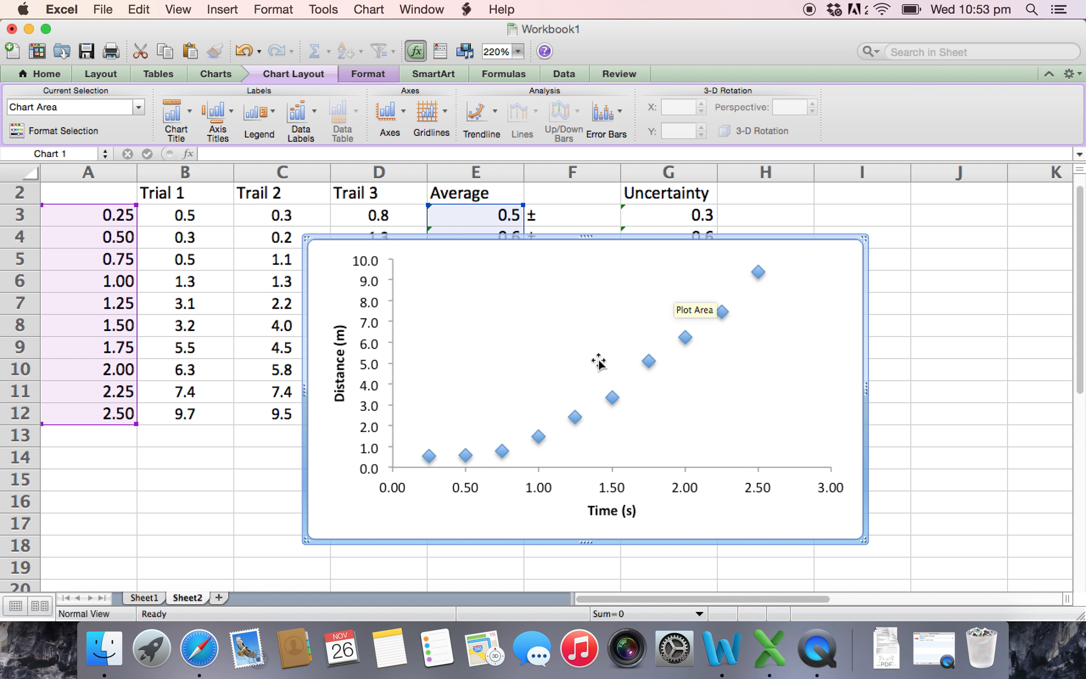
- Open the formatting of the plotted data series and display X error bars in both directions
{"action": "left_click", "coordinate": [757, 270]}
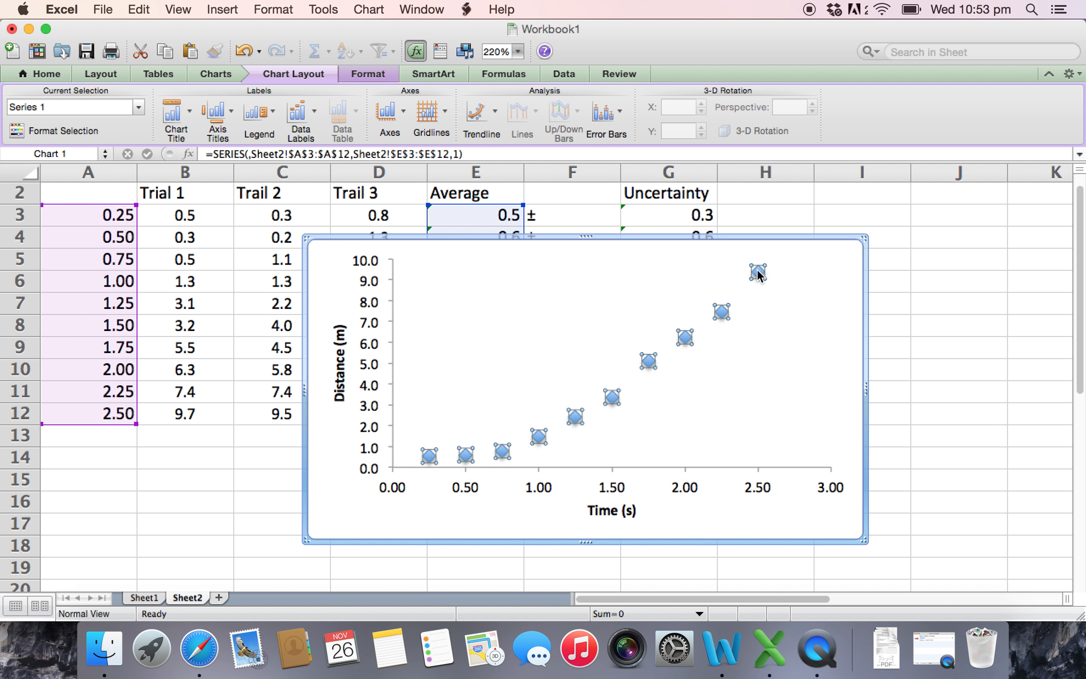
{"action": "right_click", "coordinate": [758, 273]}
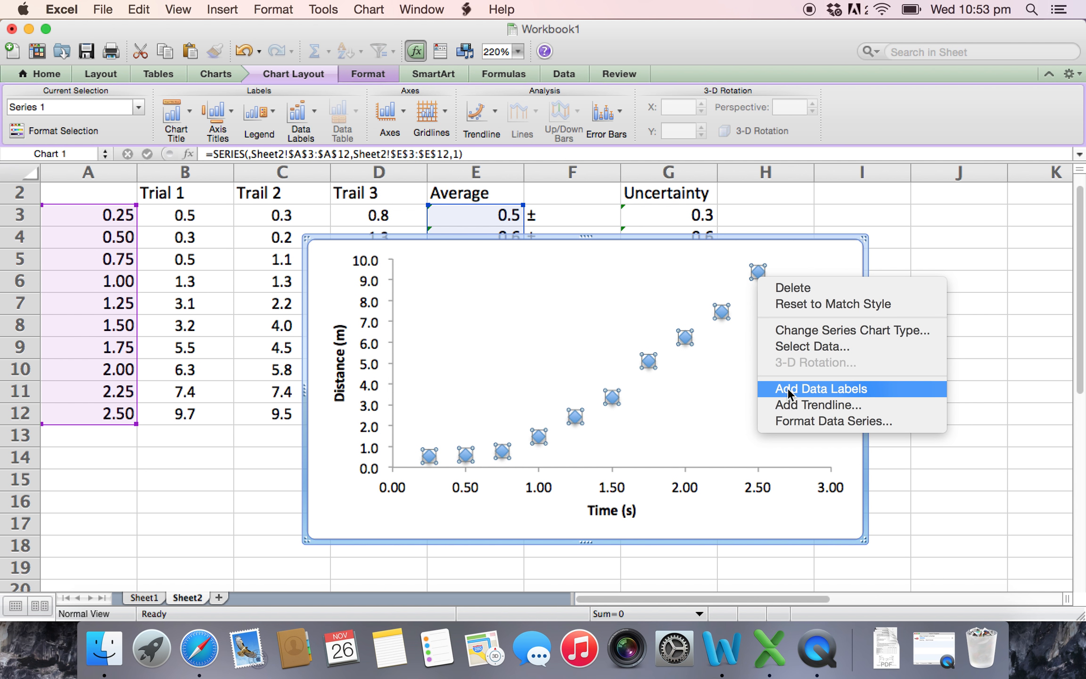
{"action": "left_click", "coordinate": [796, 416]}
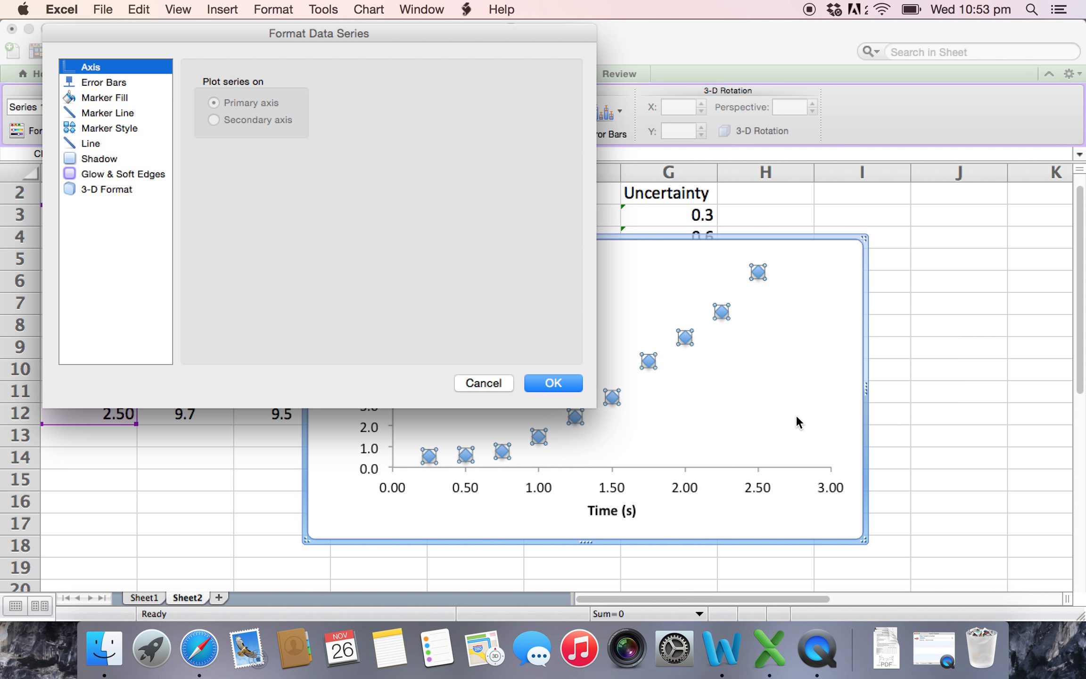
{"action": "left_click", "coordinate": [121, 78]}
{"action": "left_click_drag", "start_coordinate": [274, 36], "coordinate": [643, 30]}
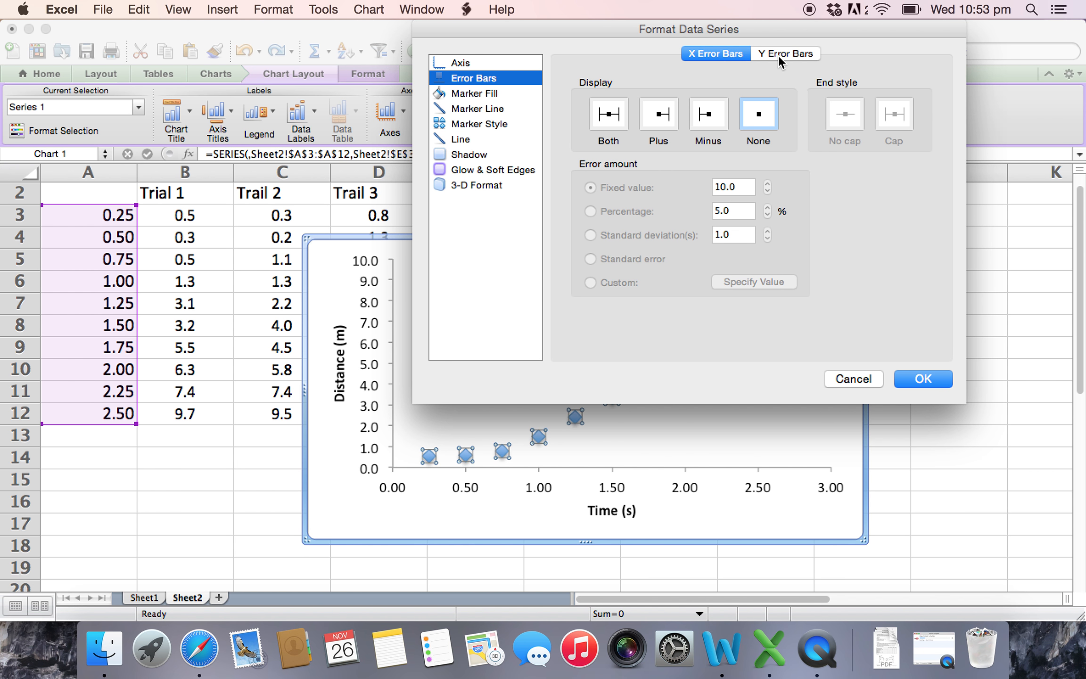
{"action": "left_click", "coordinate": [613, 118]}
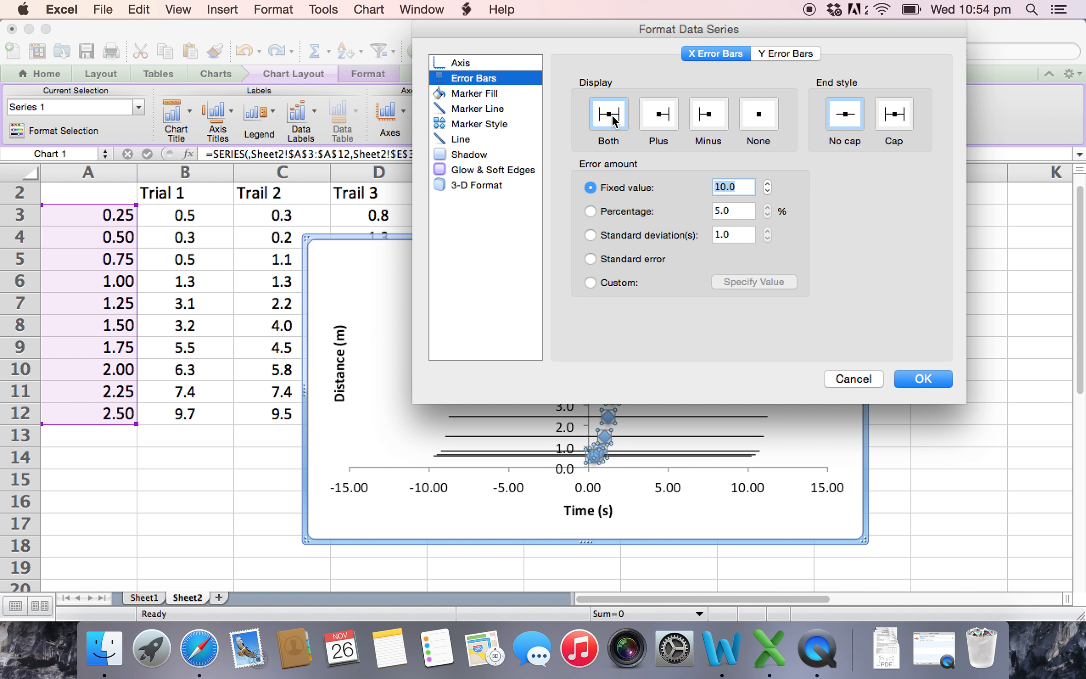
{"action": "left_click_drag", "start_coordinate": [726, 21], "coordinate": [802, 50]}
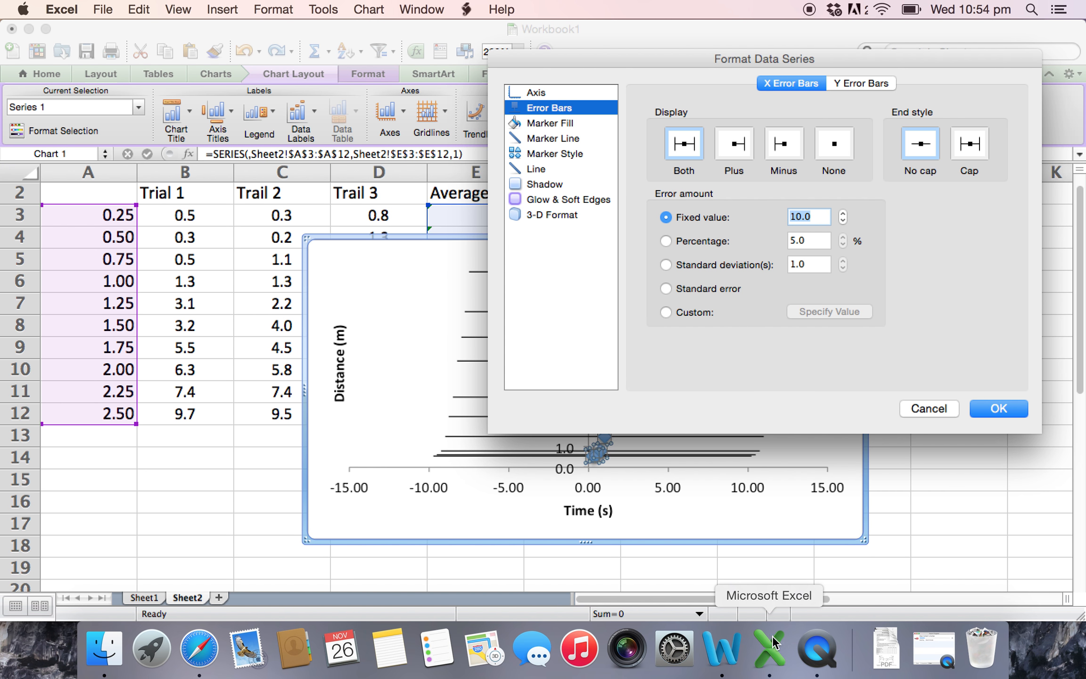
- Check the time uncertainty in the Word table, return to Excel and apply a fixed value of 0.05 to the X error bars
{"action": "left_click", "coordinate": [721, 650]}
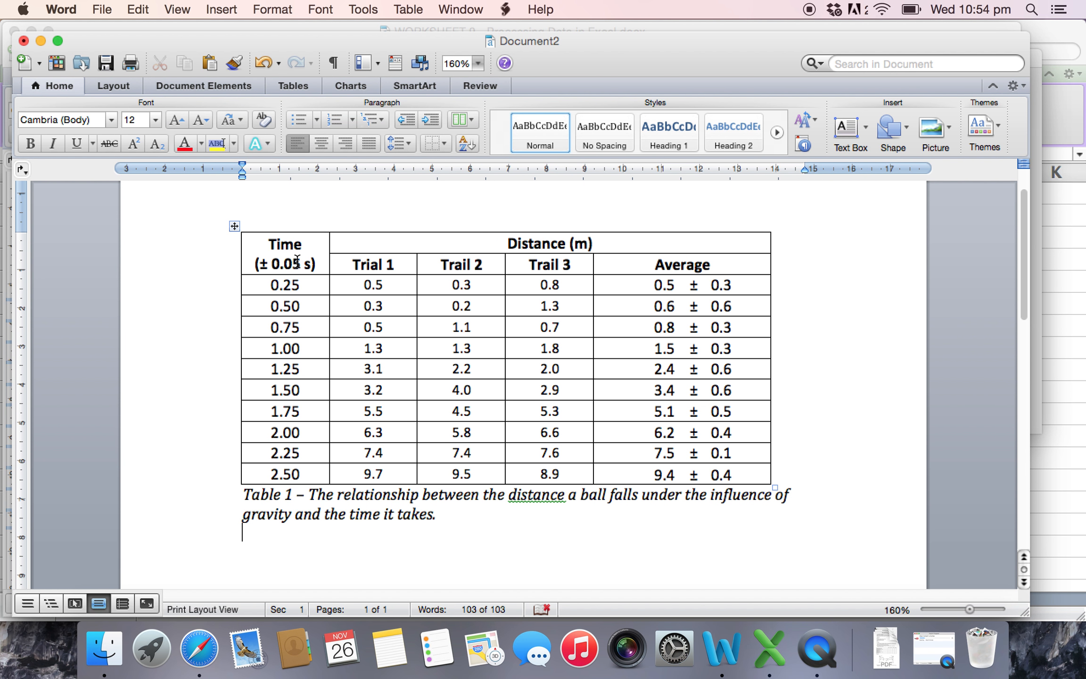
{"action": "left_click", "coordinate": [815, 655]}
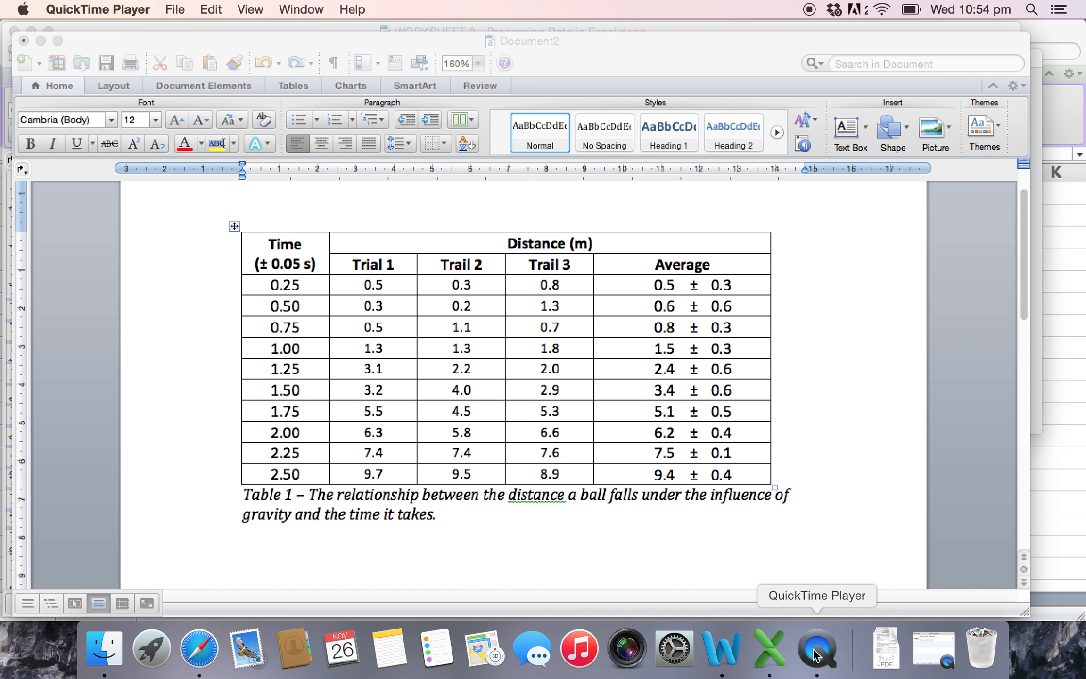
{"action": "left_click", "coordinate": [600, 42]}
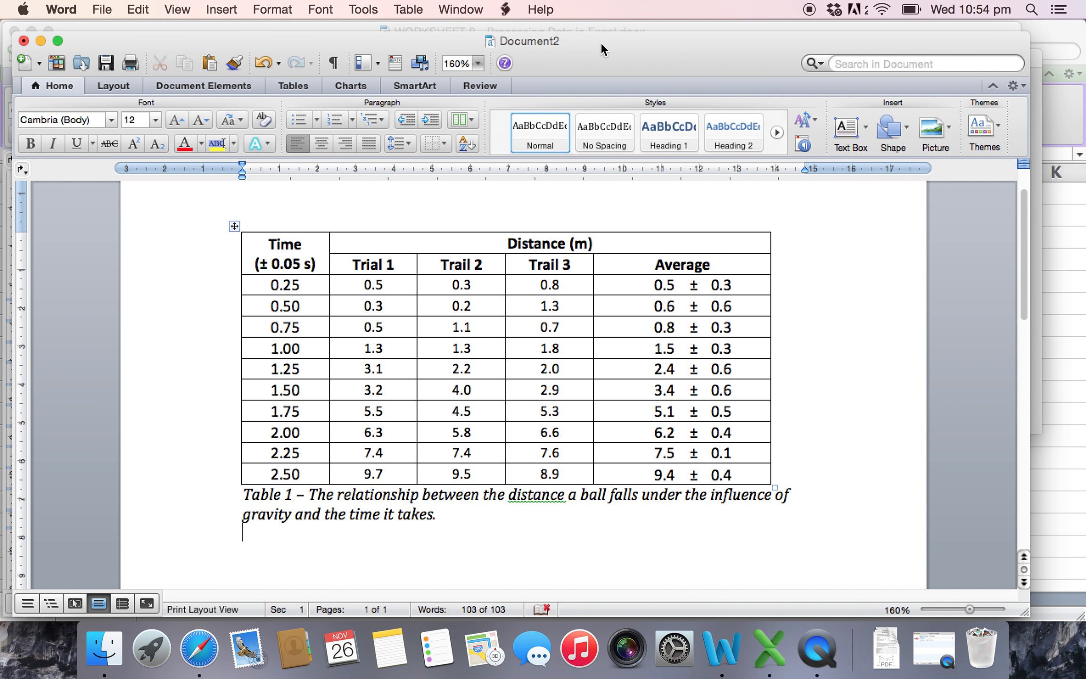
{"action": "left_click", "coordinate": [769, 650]}
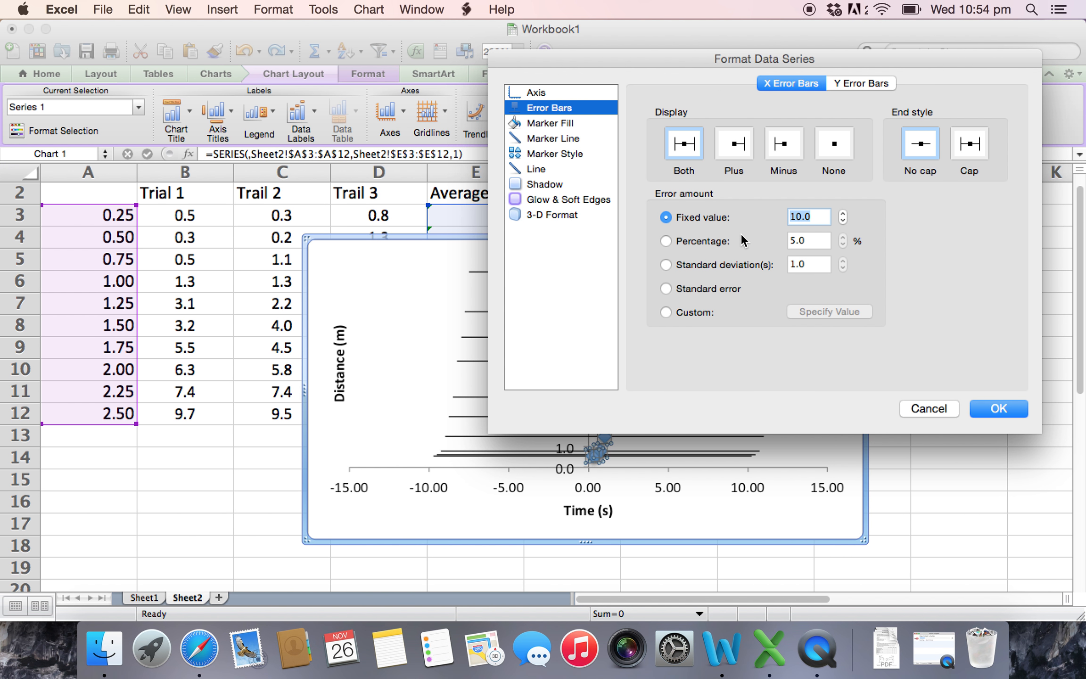
{"action": "type", "text": "0.05"}
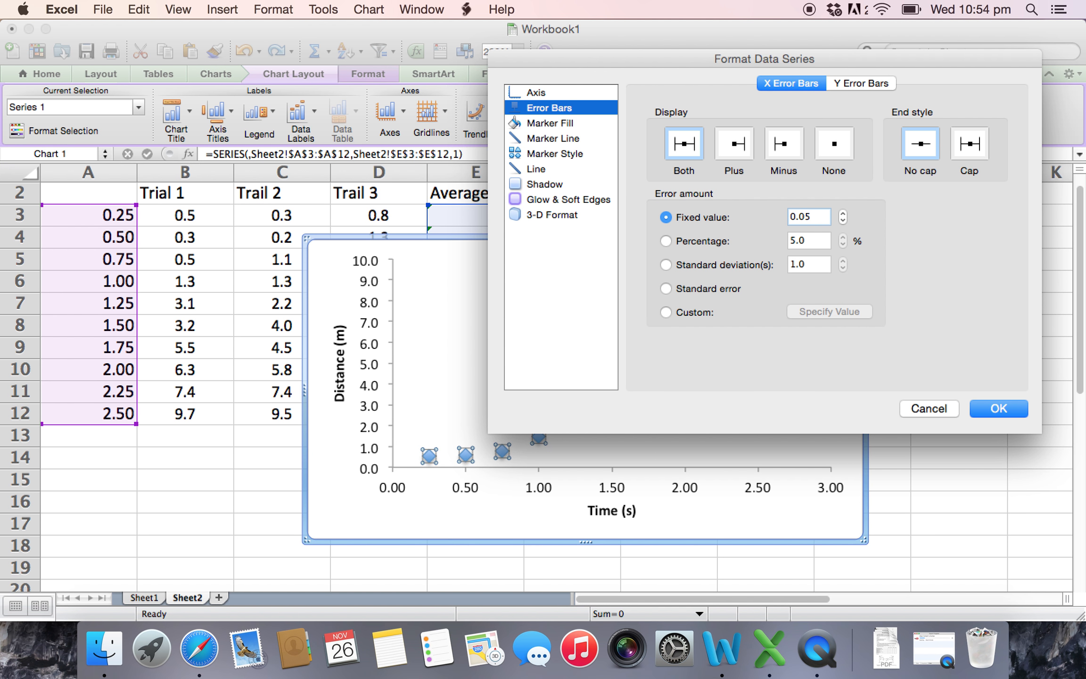
{"action": "key", "text": "Return"}
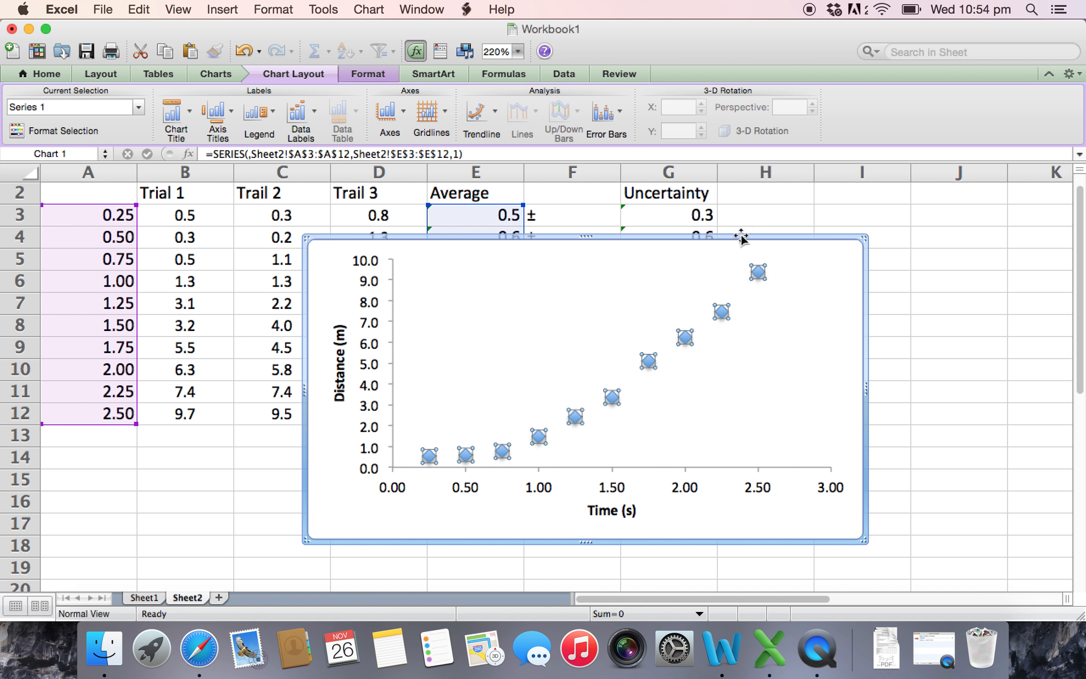
- Set the marker fill of the plotted data series to No Fill
{"action": "right_click", "coordinate": [611, 393]}
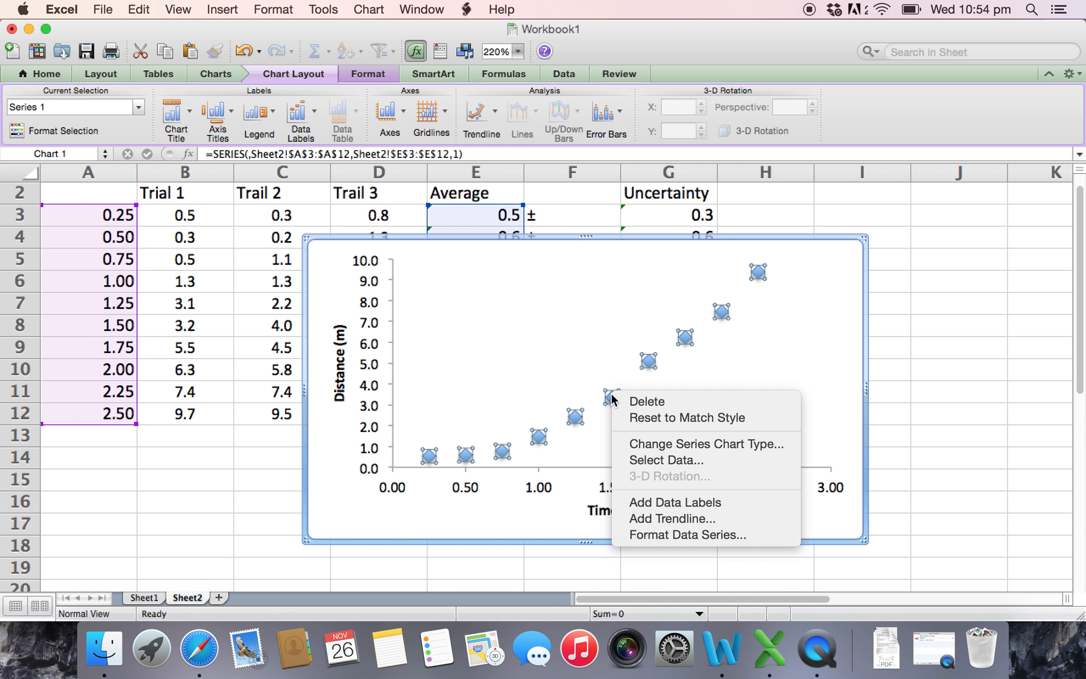
{"action": "left_click", "coordinate": [667, 532]}
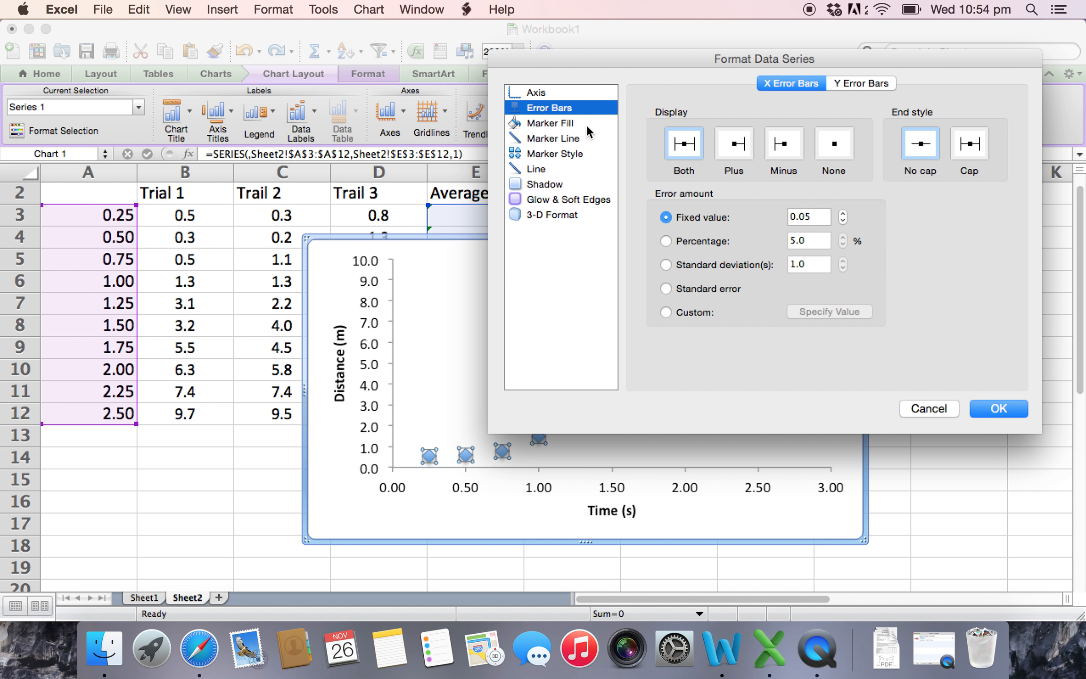
{"action": "left_click", "coordinate": [555, 123]}
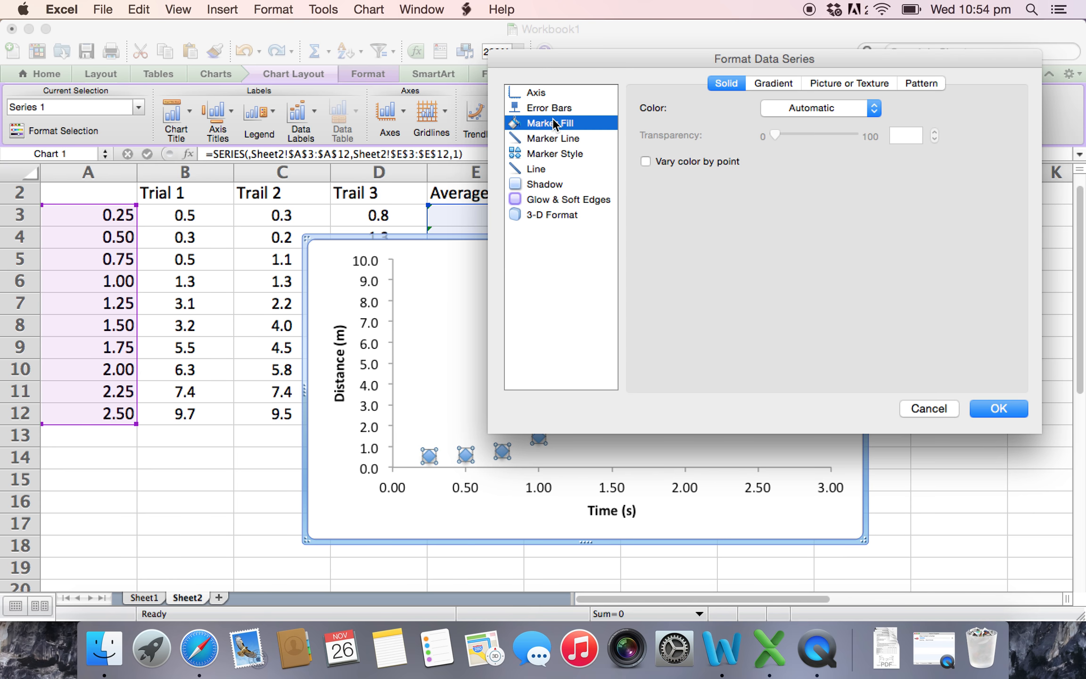
{"action": "left_click", "coordinate": [819, 105]}
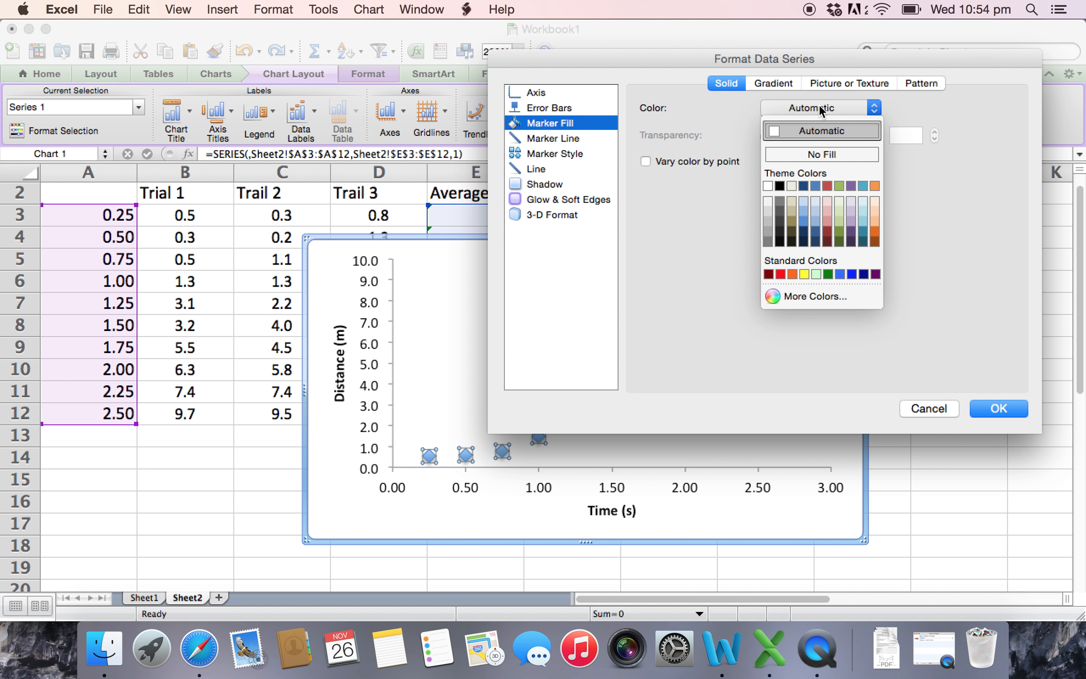
{"action": "left_click", "coordinate": [820, 152]}
{"action": "left_click", "coordinate": [987, 406]}
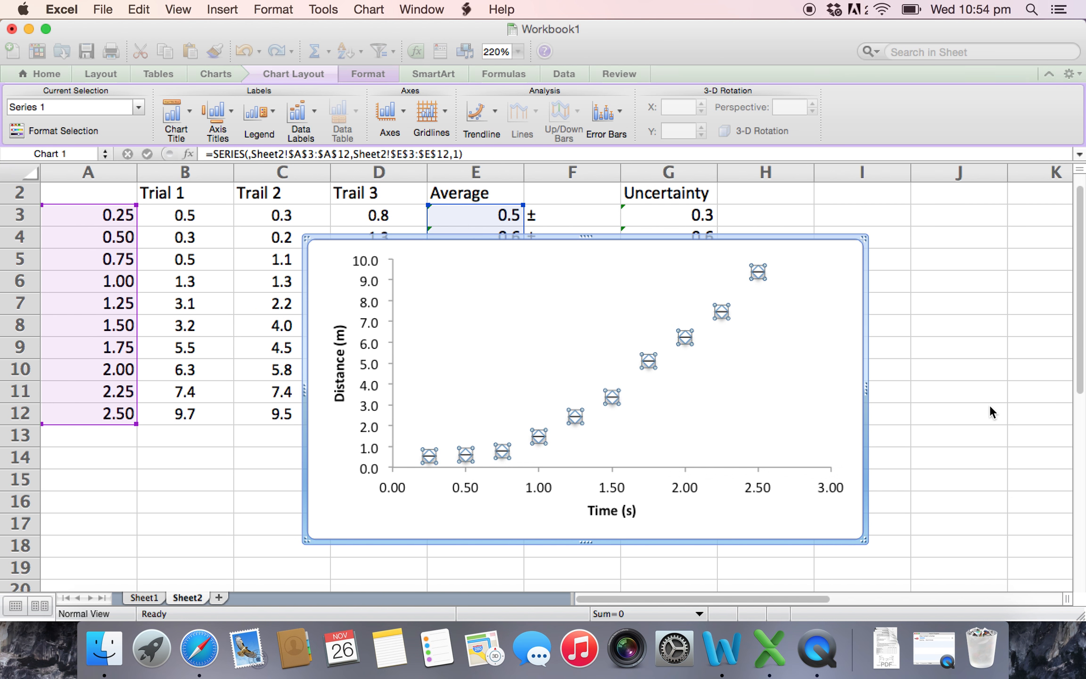
{"action": "left_click", "coordinate": [706, 349]}
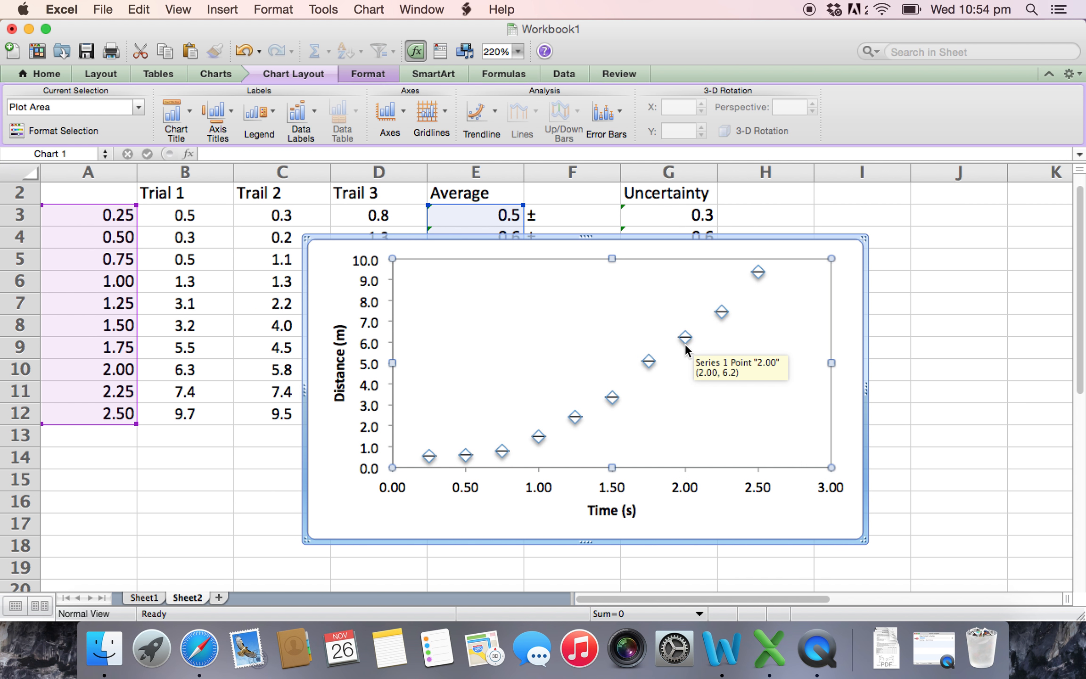
- Reopen the data series formatting and examine the picture, texture, pattern and solid colour options for the marker fill
{"action": "left_click", "coordinate": [685, 342]}
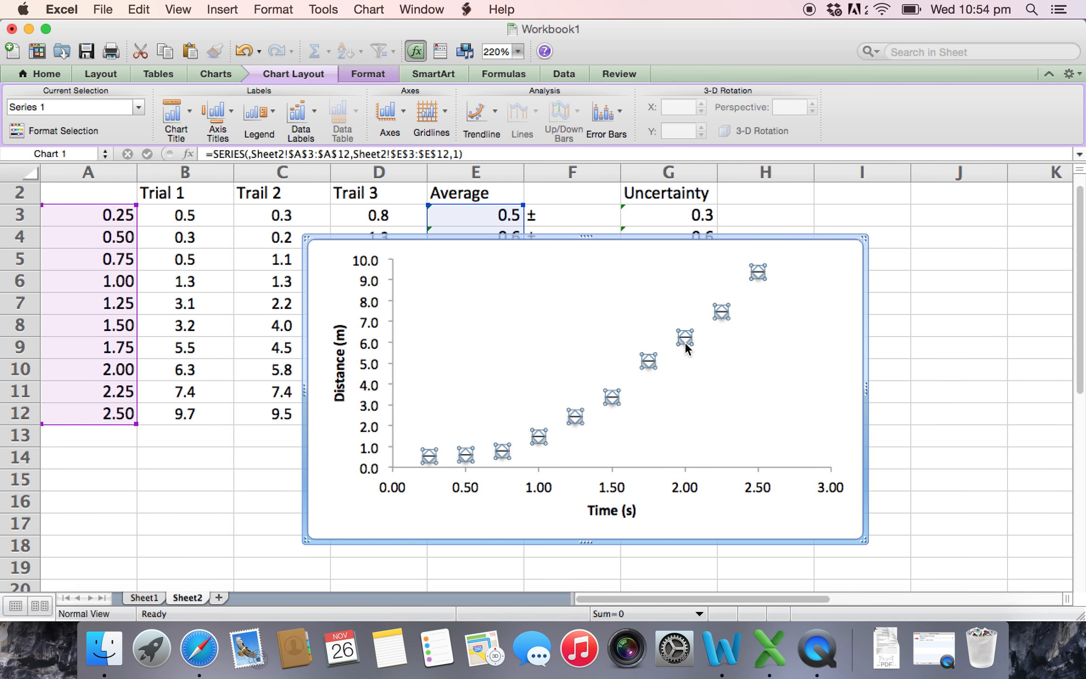
{"action": "right_click", "coordinate": [685, 342]}
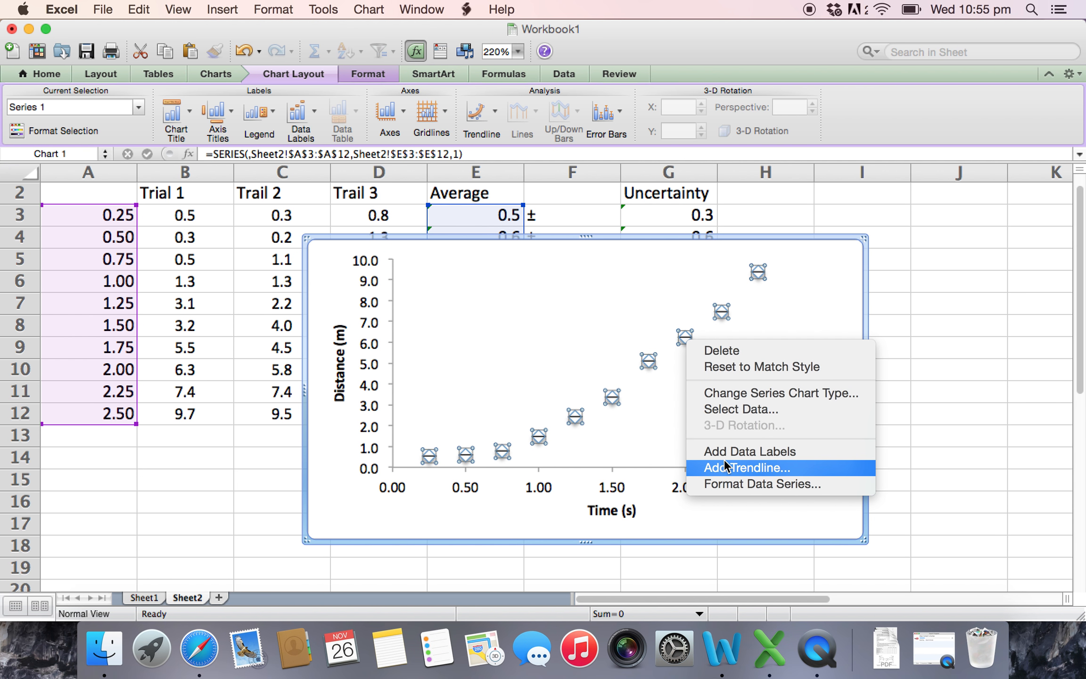
{"action": "left_click", "coordinate": [738, 477]}
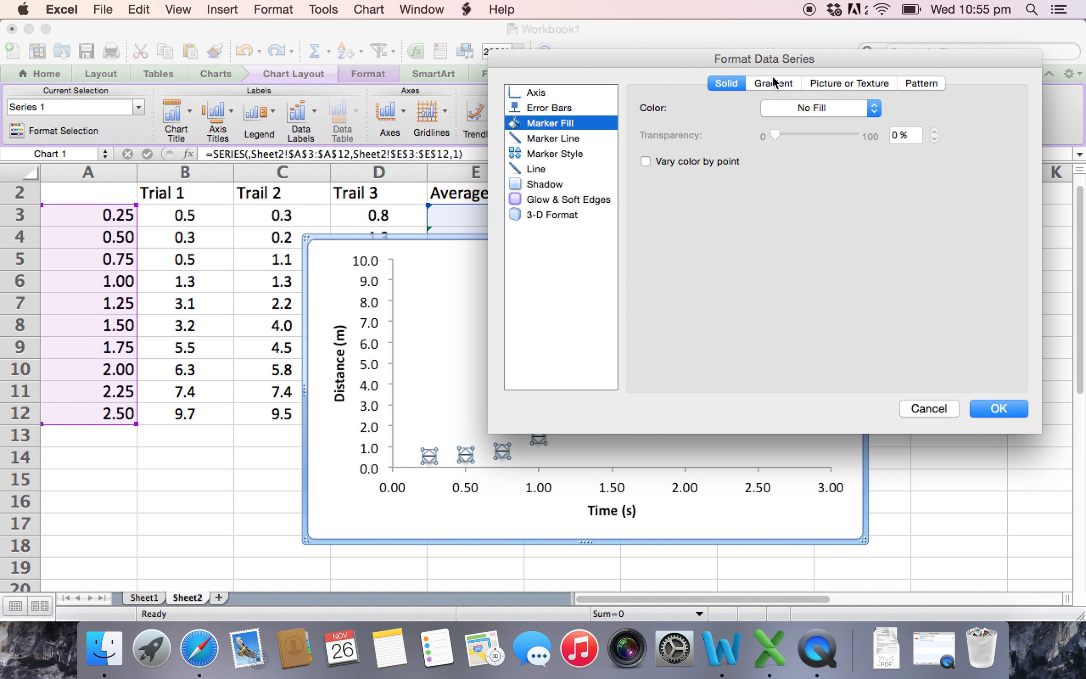
{"action": "left_click", "coordinate": [835, 82]}
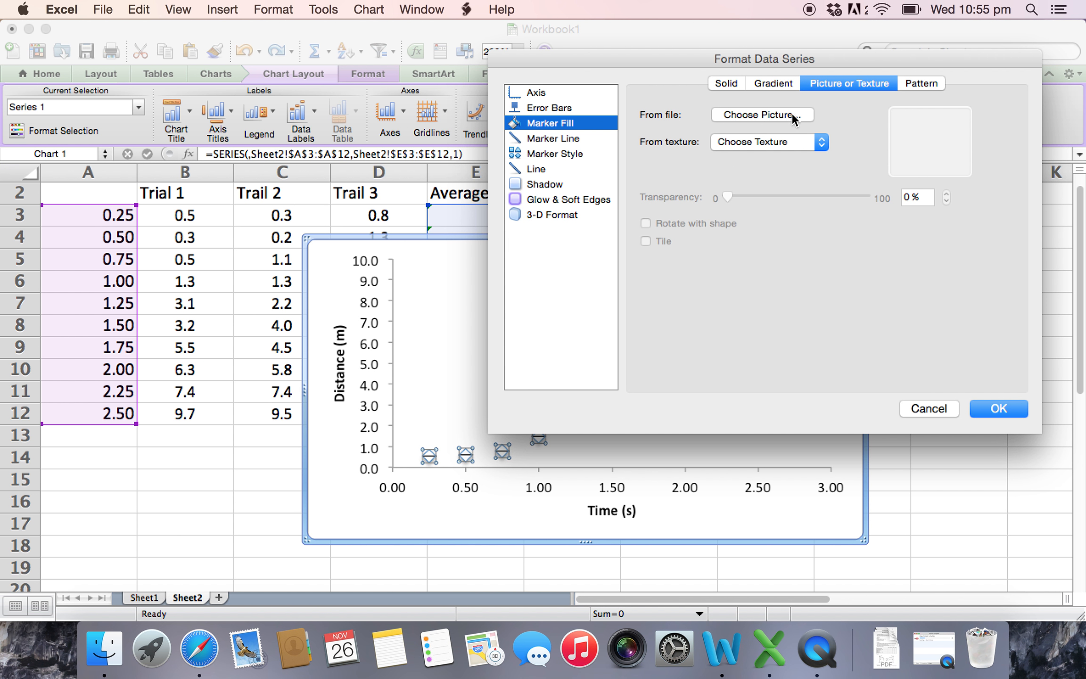
{"action": "left_click", "coordinate": [814, 143]}
{"action": "left_click", "coordinate": [814, 143]}
{"action": "left_click", "coordinate": [913, 86]}
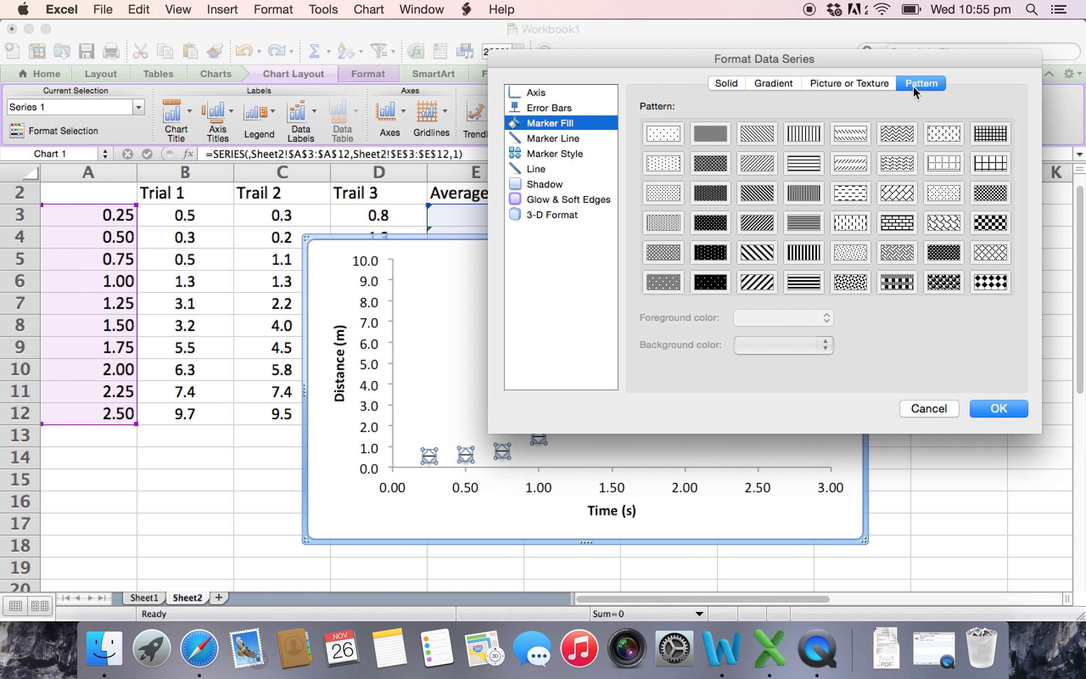
{"action": "left_click", "coordinate": [734, 86]}
{"action": "left_click", "coordinate": [793, 106]}
{"action": "left_click", "coordinate": [794, 107]}
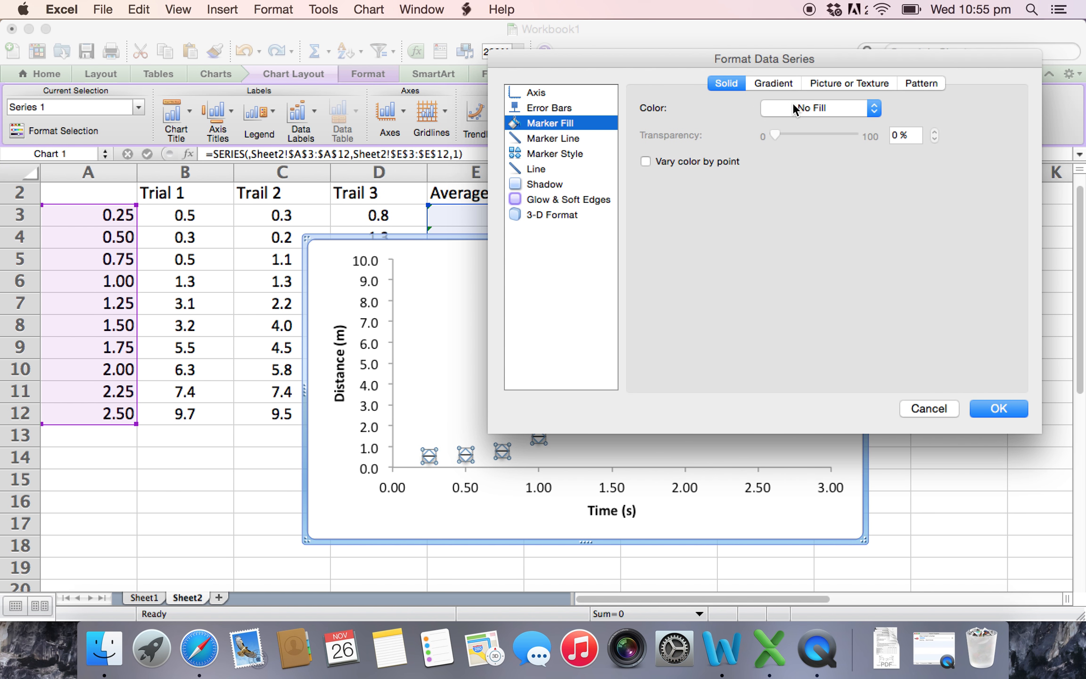
{"action": "left_click", "coordinate": [793, 109]}
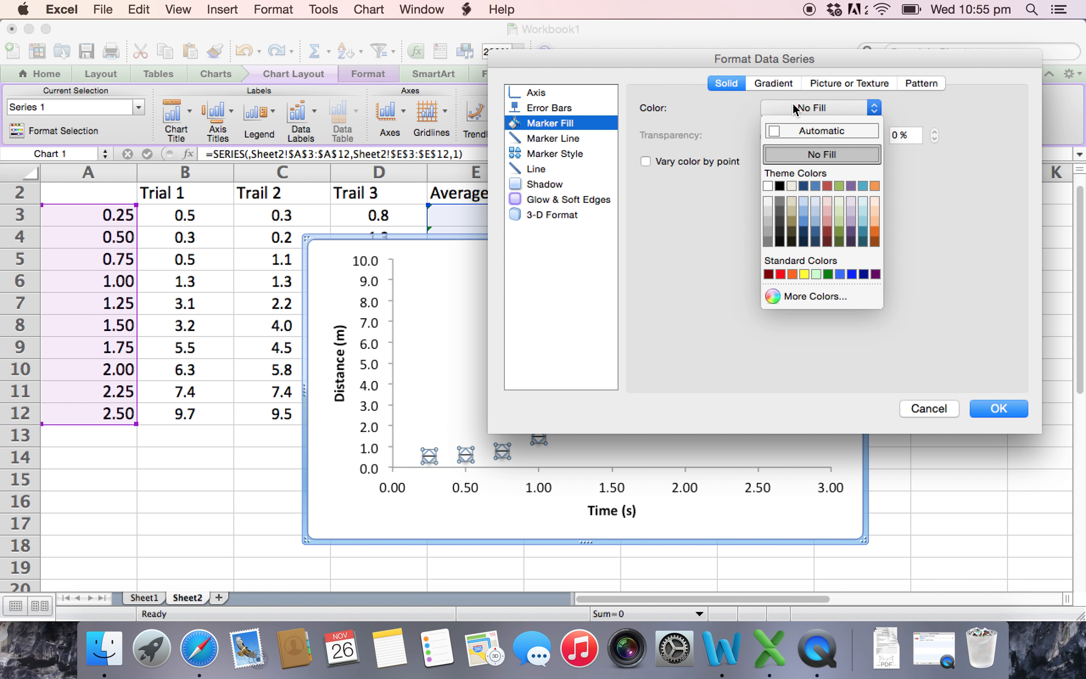
{"action": "left_click", "coordinate": [792, 103]}
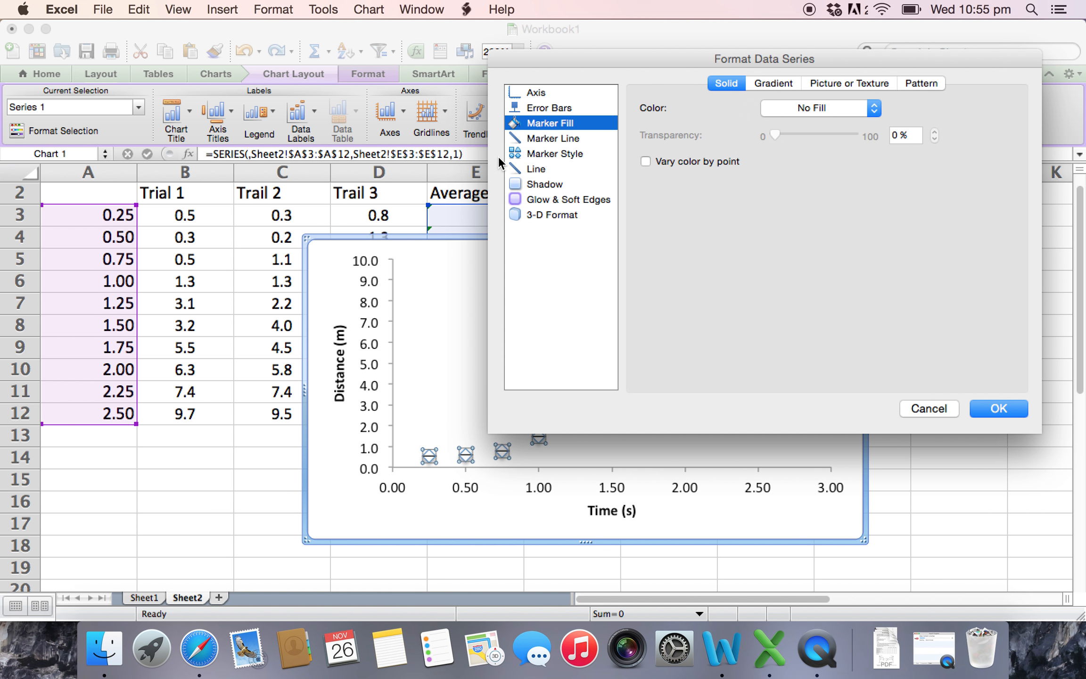
- Set the marker style of the data series to No Marker and apply it
{"action": "left_click", "coordinate": [538, 155]}
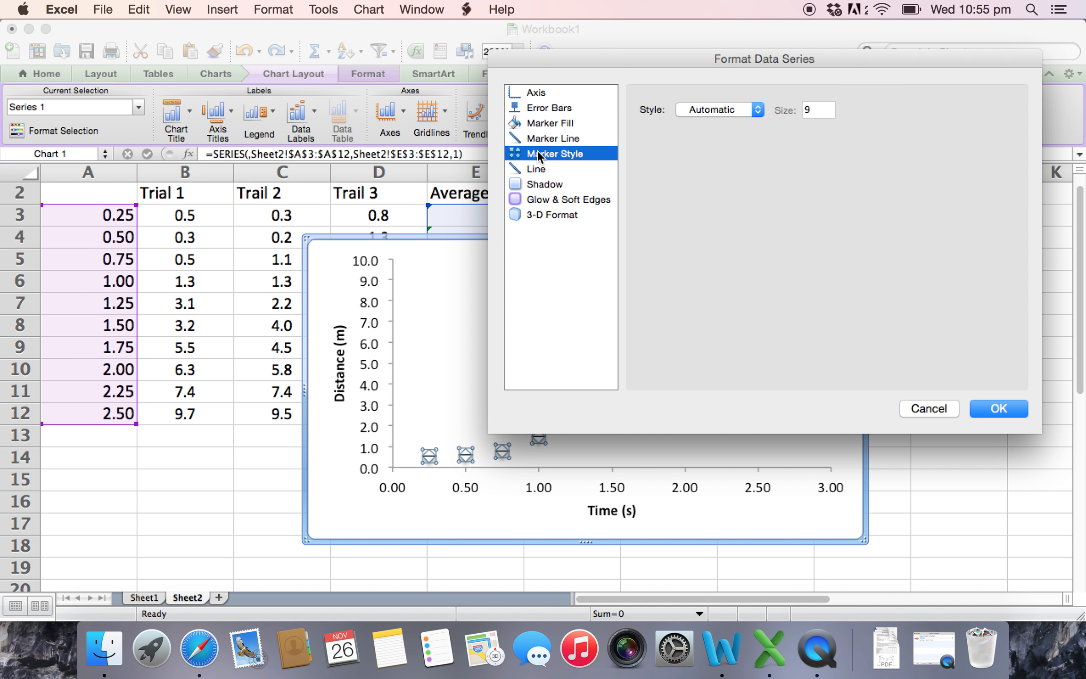
{"action": "left_click", "coordinate": [758, 109]}
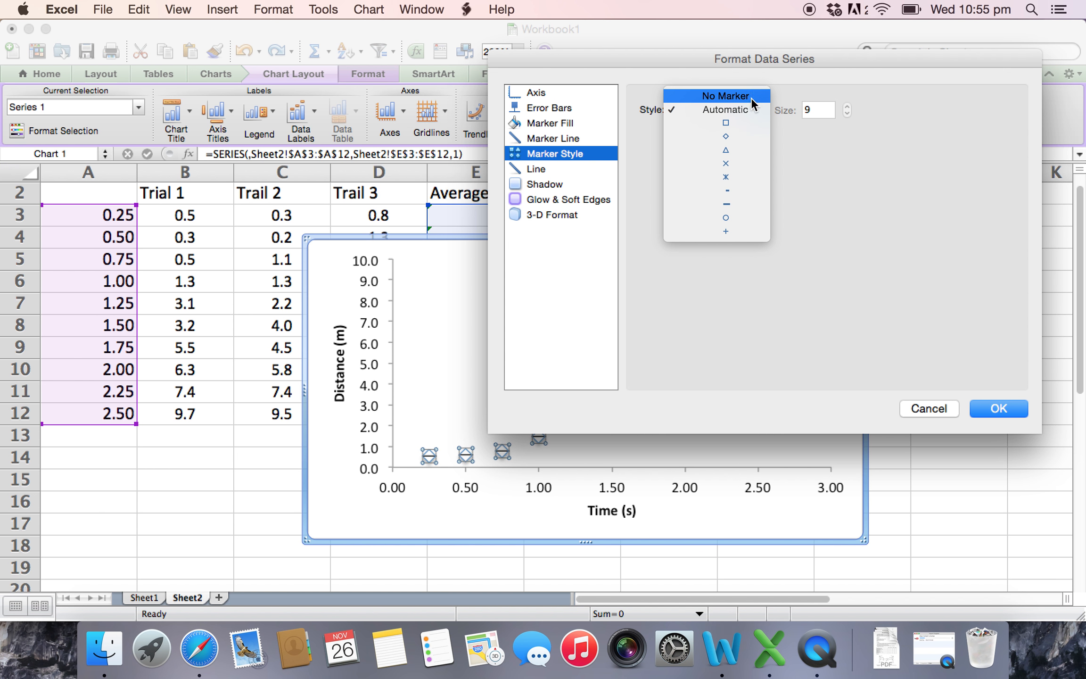
{"action": "left_click", "coordinate": [748, 95]}
{"action": "left_click", "coordinate": [997, 407]}
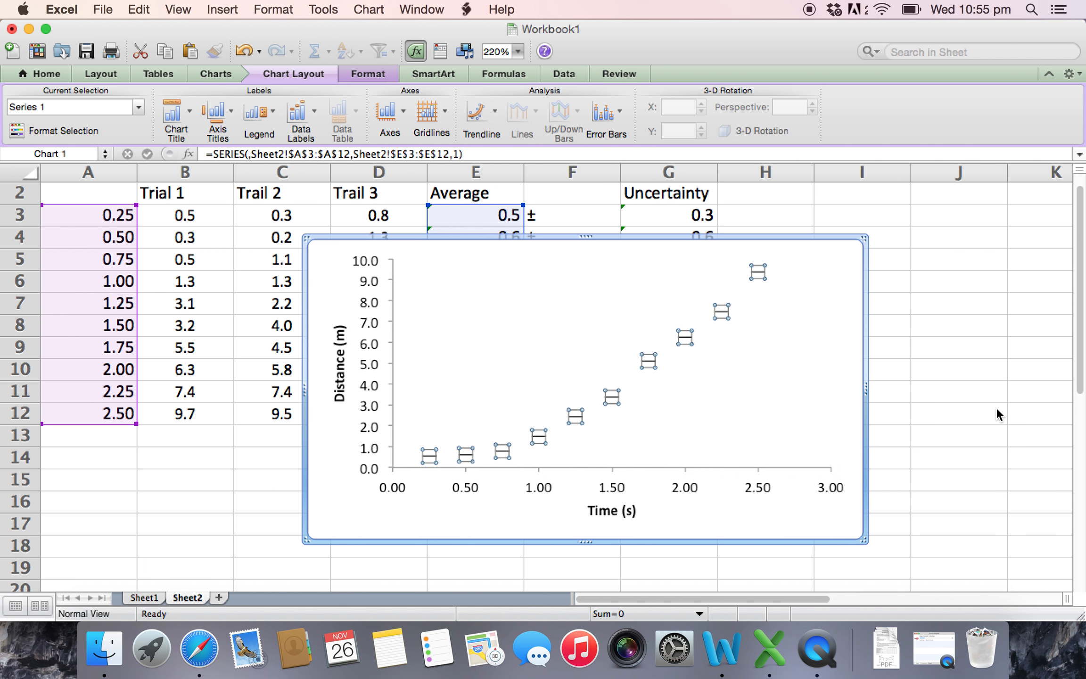
{"action": "left_click", "coordinate": [717, 422]}
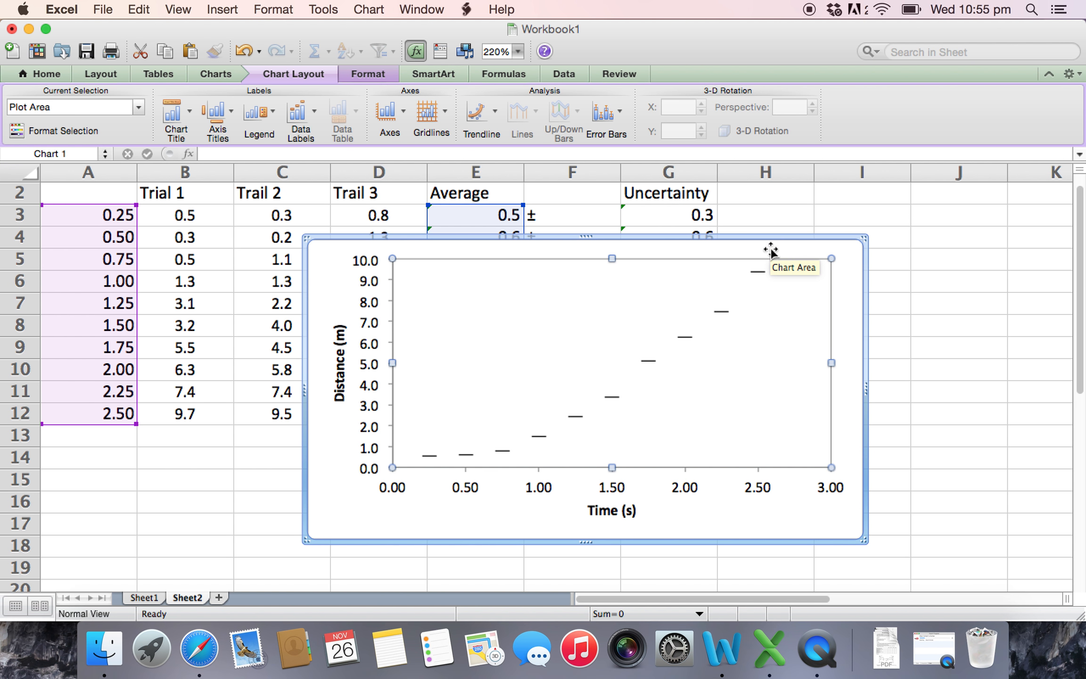
- Move the chart over columns A to F, clear of the Uncertainty values, and check the formatting of its X error bars
{"action": "left_click_drag", "start_coordinate": [783, 250], "coordinate": [552, 186]}
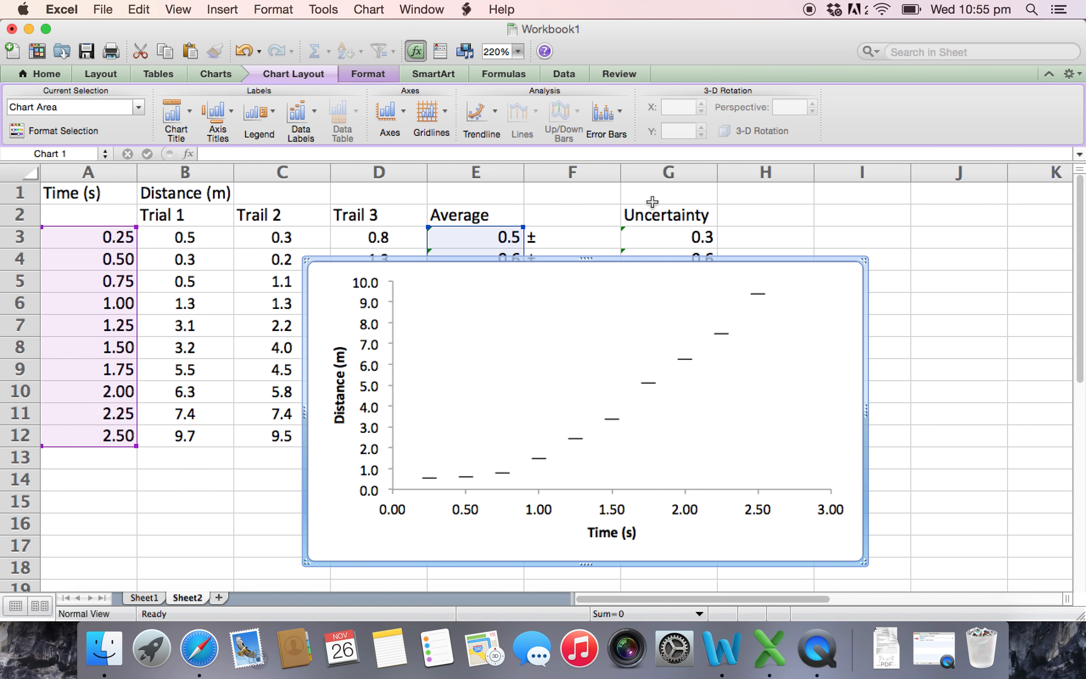
{"action": "left_click_drag", "start_coordinate": [834, 274], "coordinate": [577, 218]}
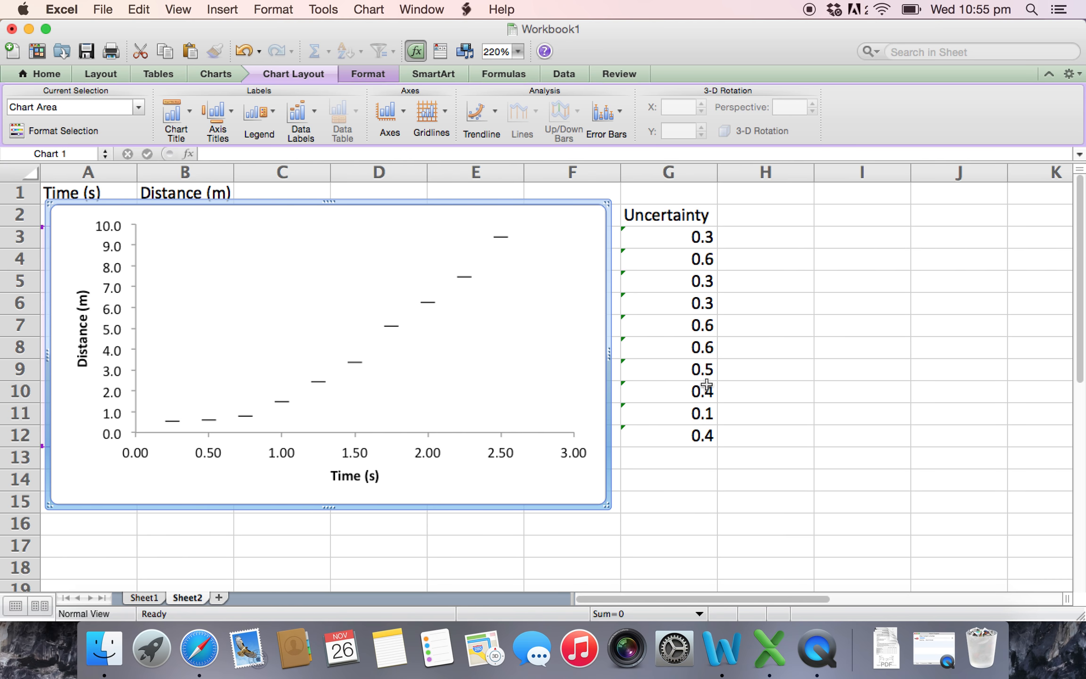
{"action": "left_click", "coordinate": [505, 237]}
{"action": "double_click", "coordinate": [501, 236]}
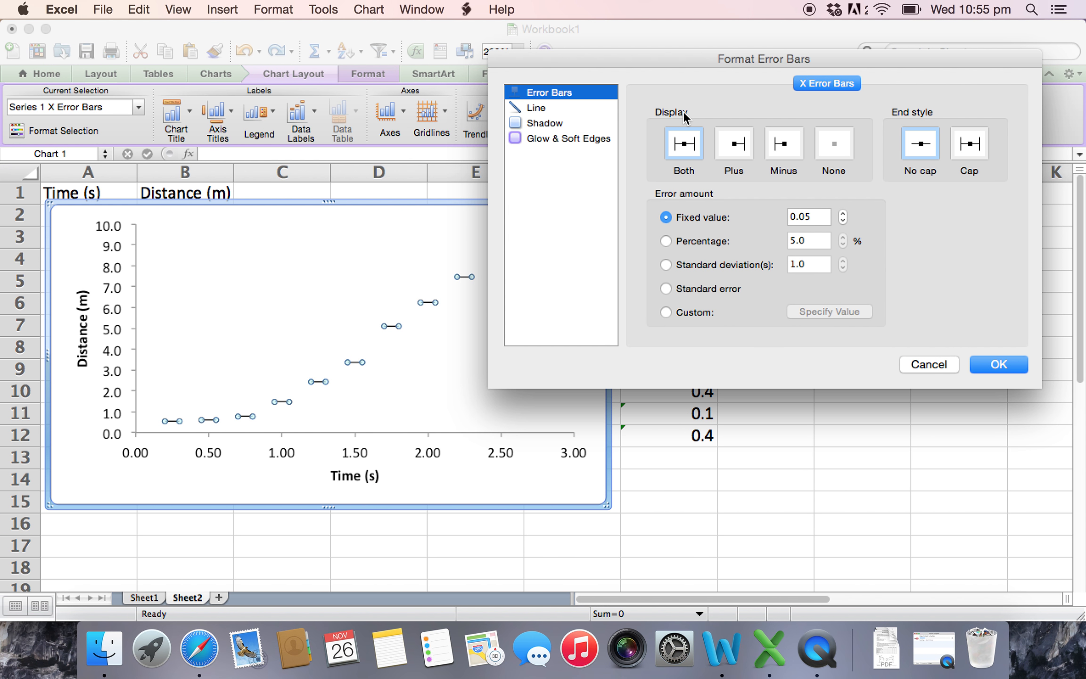
{"action": "left_click", "coordinate": [996, 364]}
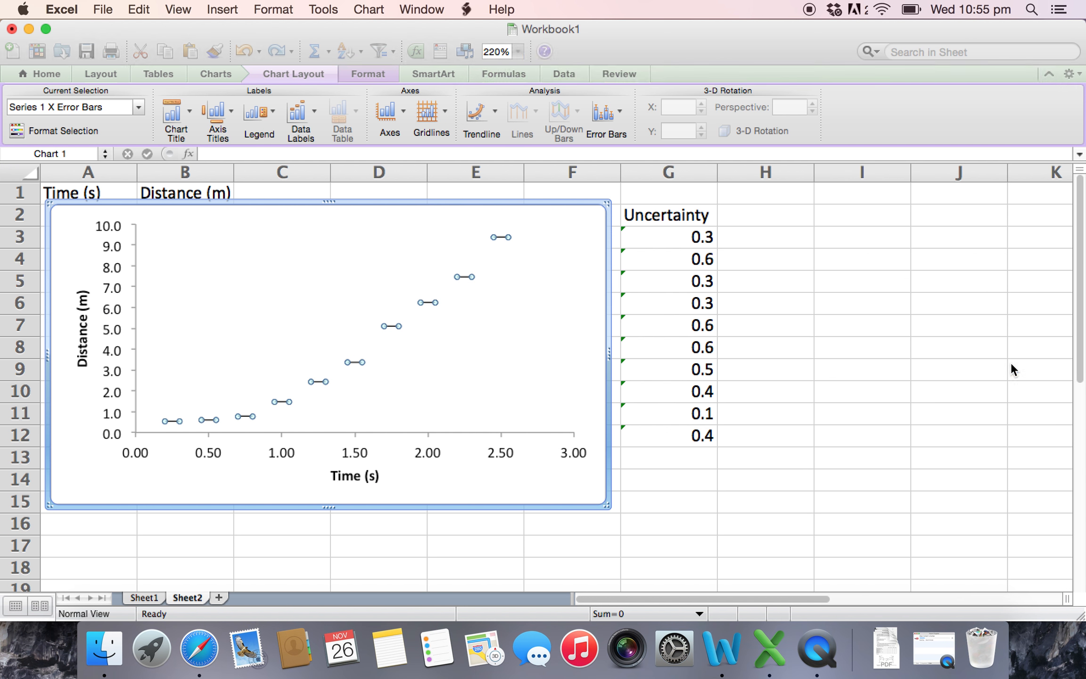
- Look for vertical error bar settings in the chart's error bar options and the plot area commands
{"action": "left_click", "coordinate": [461, 285]}
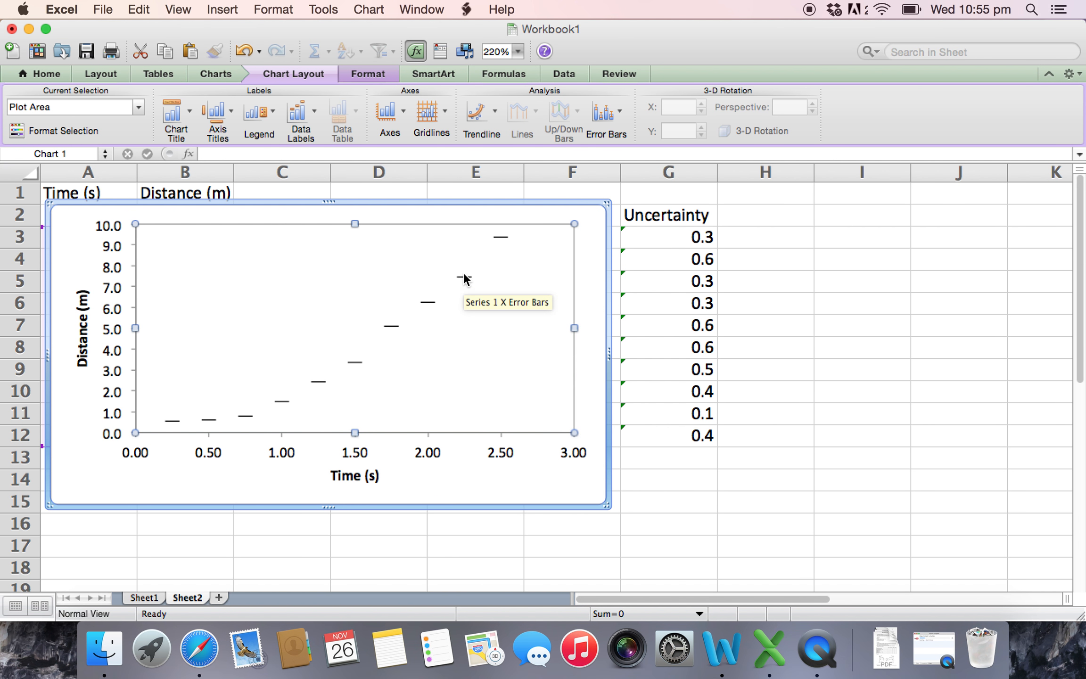
{"action": "left_click", "coordinate": [464, 279]}
{"action": "left_click_drag", "start_coordinate": [465, 288], "coordinate": [442, 242]}
{"action": "key", "text": "super+z"}
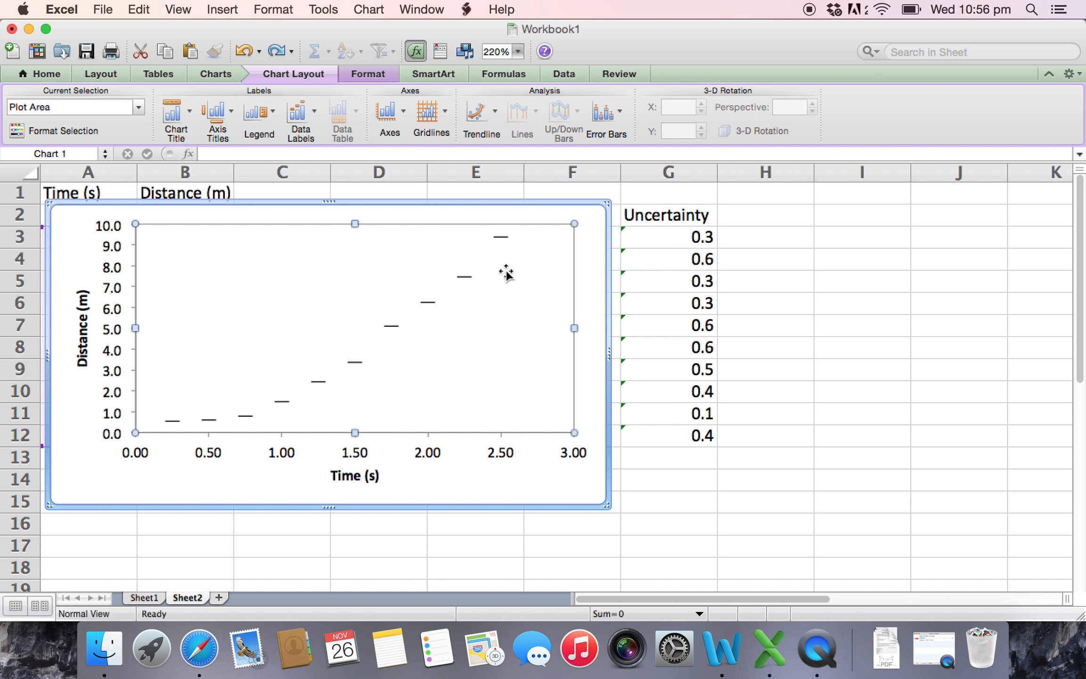
{"action": "left_click", "coordinate": [607, 114]}
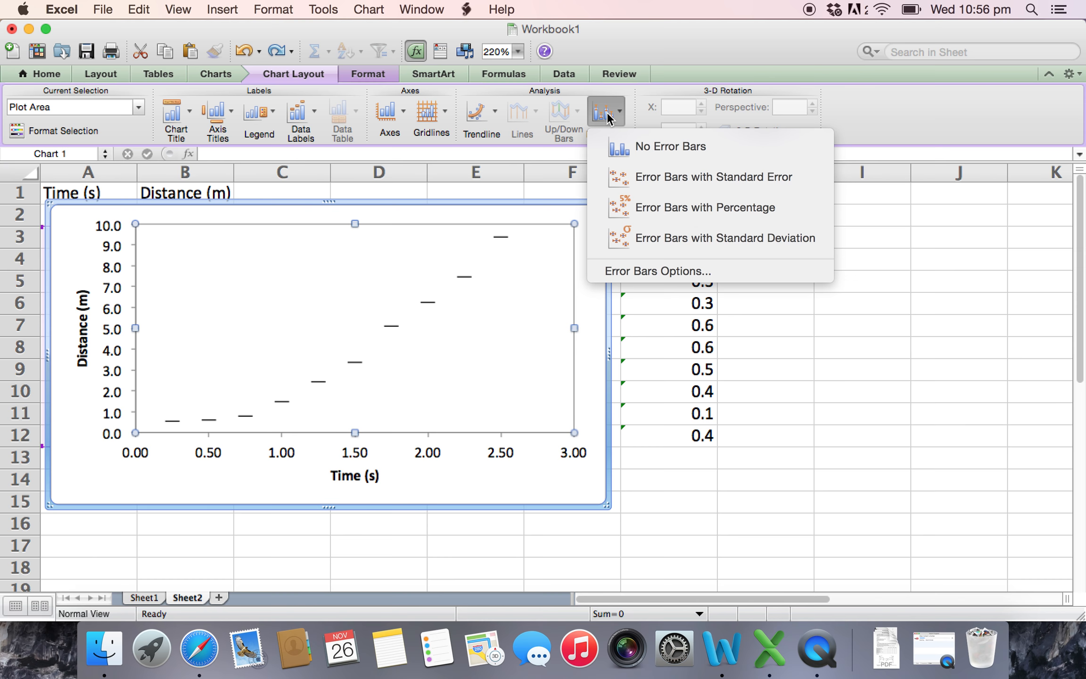
{"action": "left_click", "coordinate": [653, 269]}
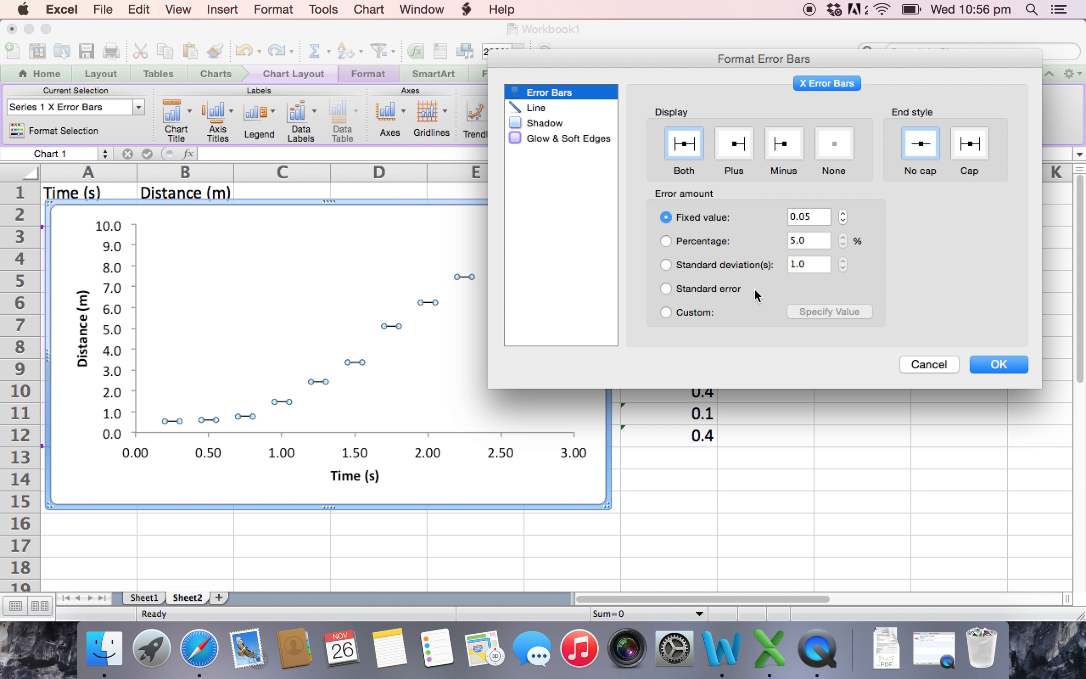
{"action": "left_click", "coordinate": [932, 362]}
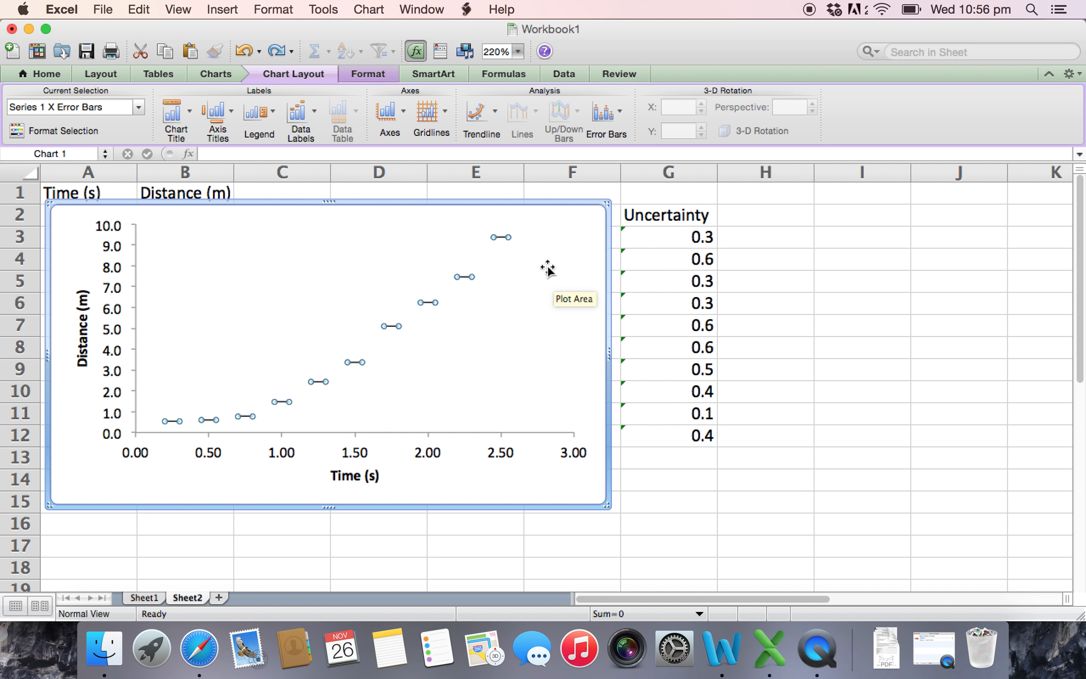
{"action": "left_click", "coordinate": [538, 279]}
{"action": "right_click", "coordinate": [537, 278]}
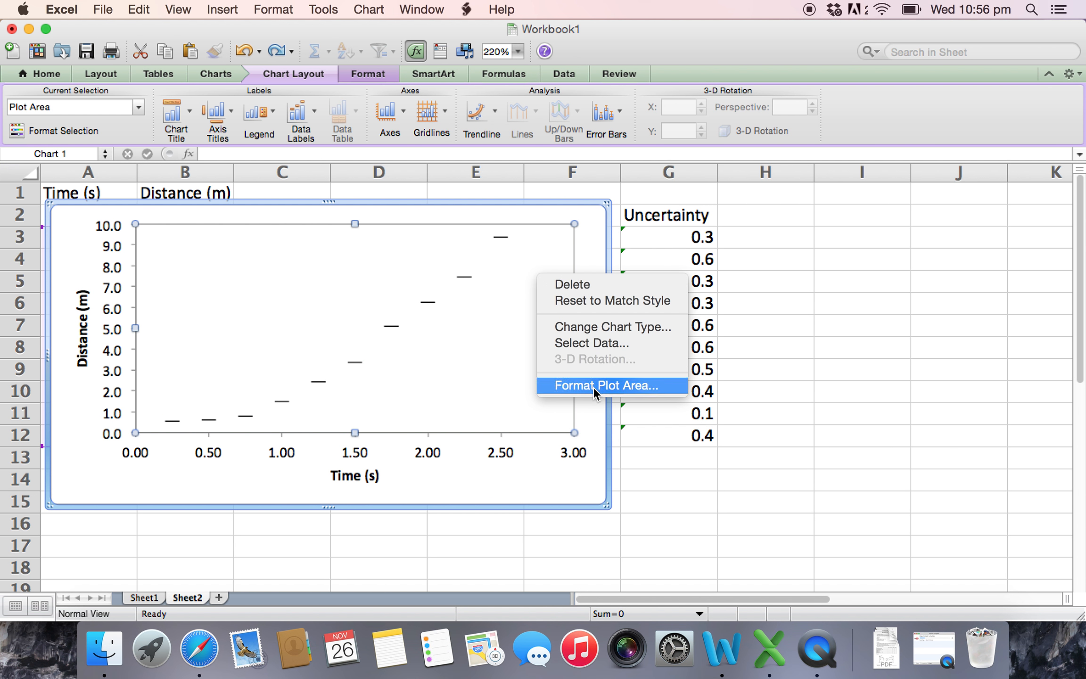
{"action": "left_click", "coordinate": [494, 349]}
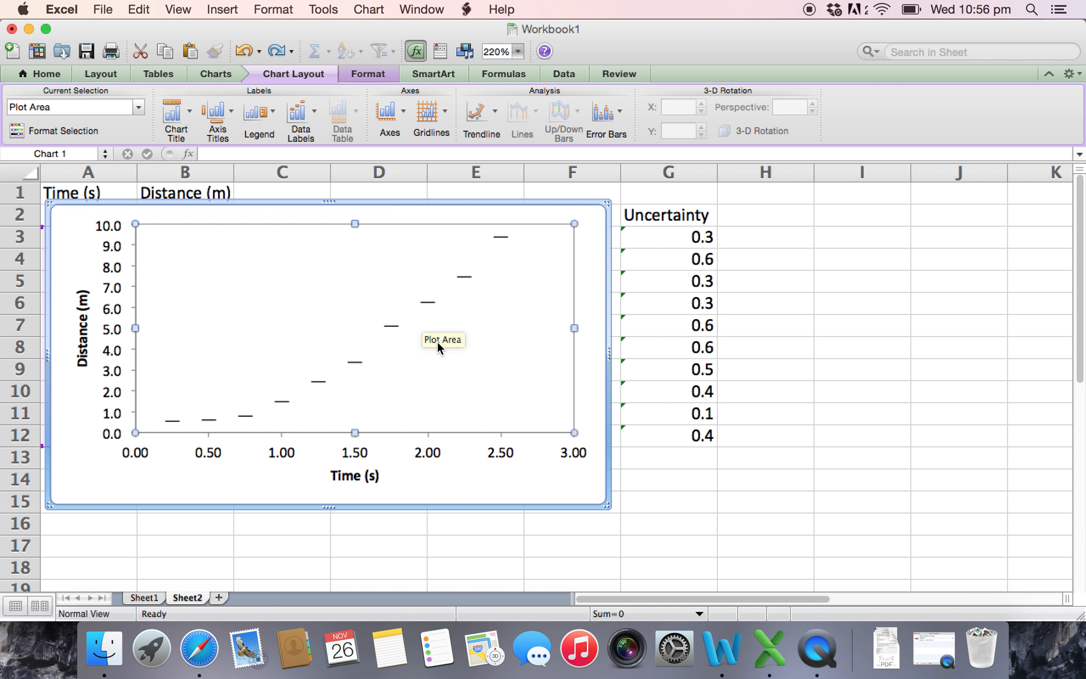
- Undo the chart move and the removal of the data series markers
{"action": "key", "text": "super+z"}
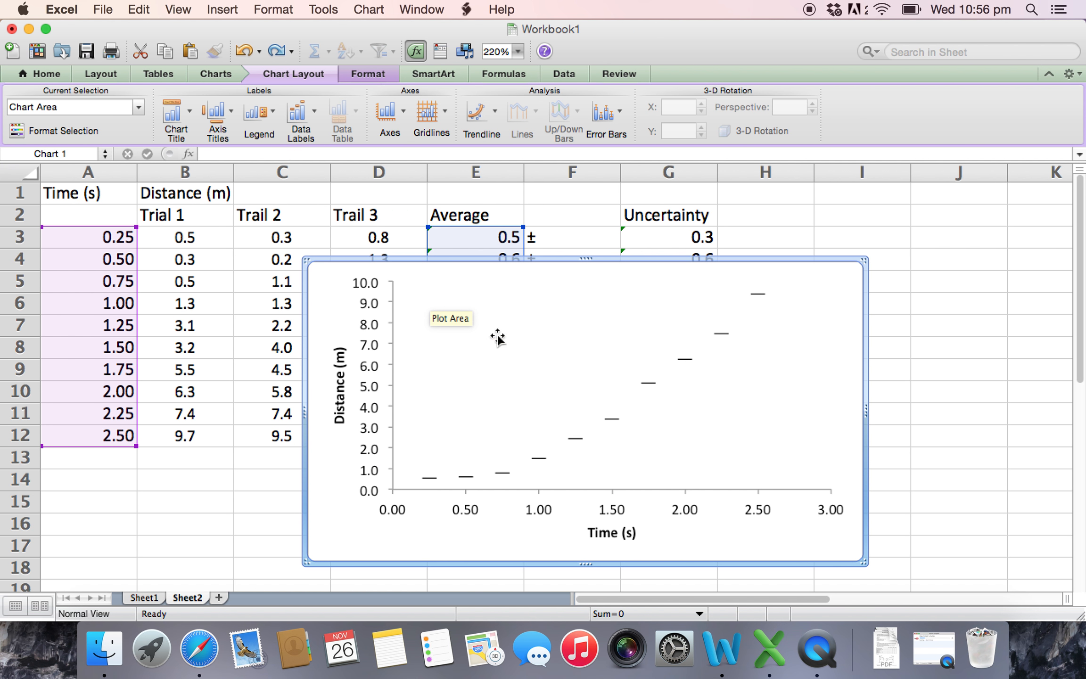
{"action": "left_click", "coordinate": [740, 396]}
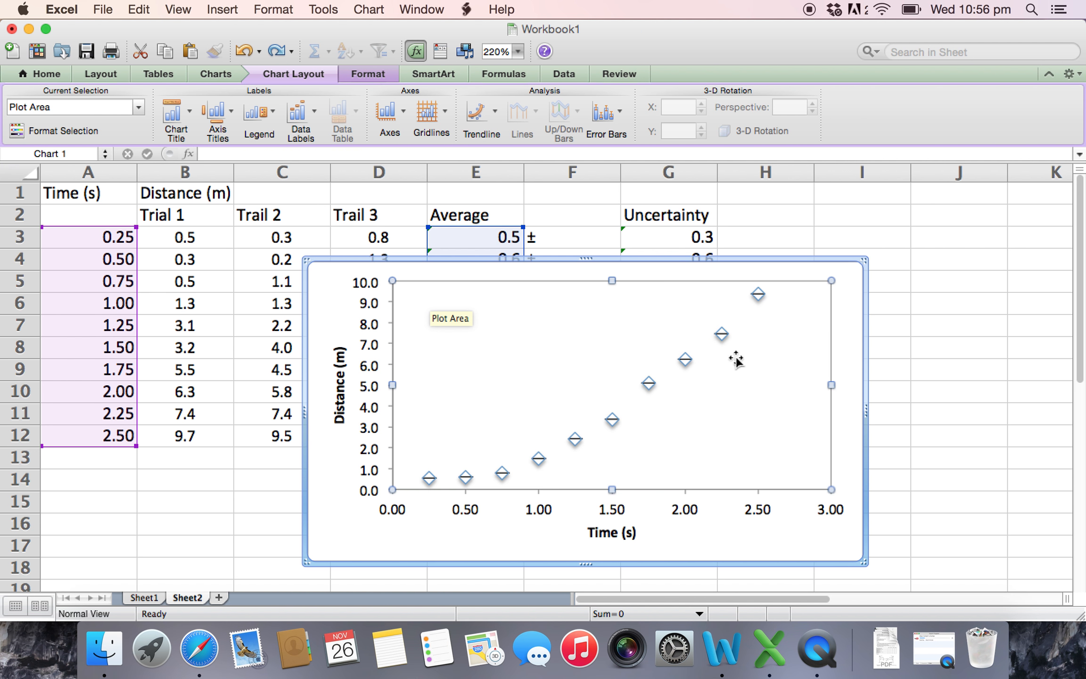
- Select the data series and check its error bar options for Y error bar settings, leaving them unapplied
{"action": "left_click", "coordinate": [720, 333]}
{"action": "right_click", "coordinate": [720, 333]}
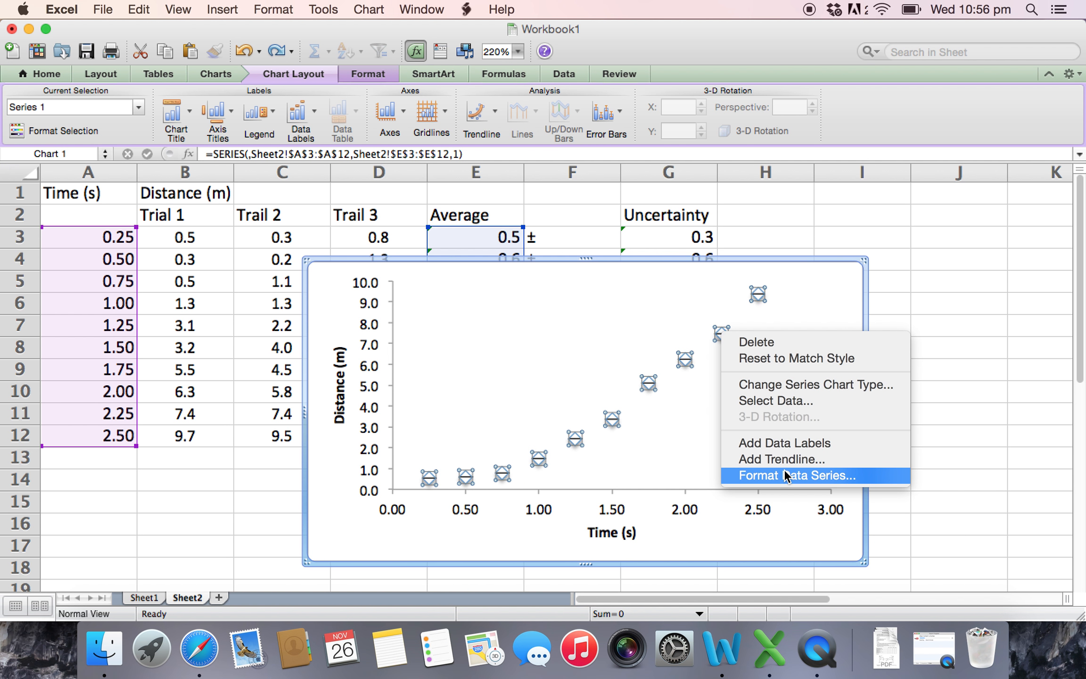
{"action": "left_click", "coordinate": [665, 409]}
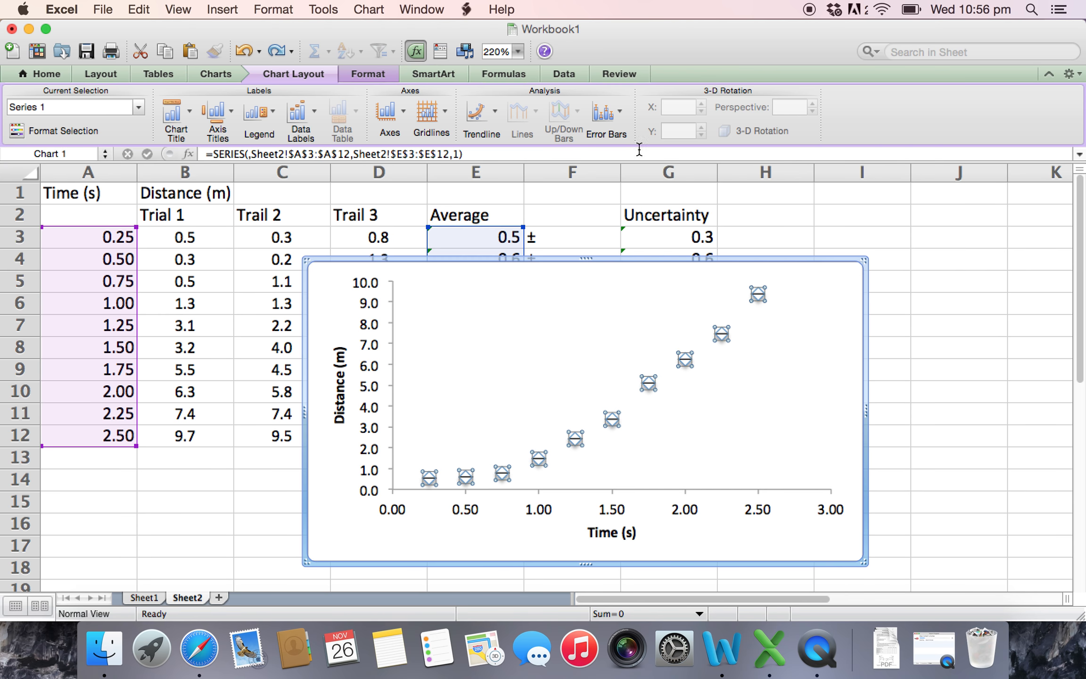
{"action": "left_click", "coordinate": [603, 114]}
{"action": "left_click", "coordinate": [637, 271]}
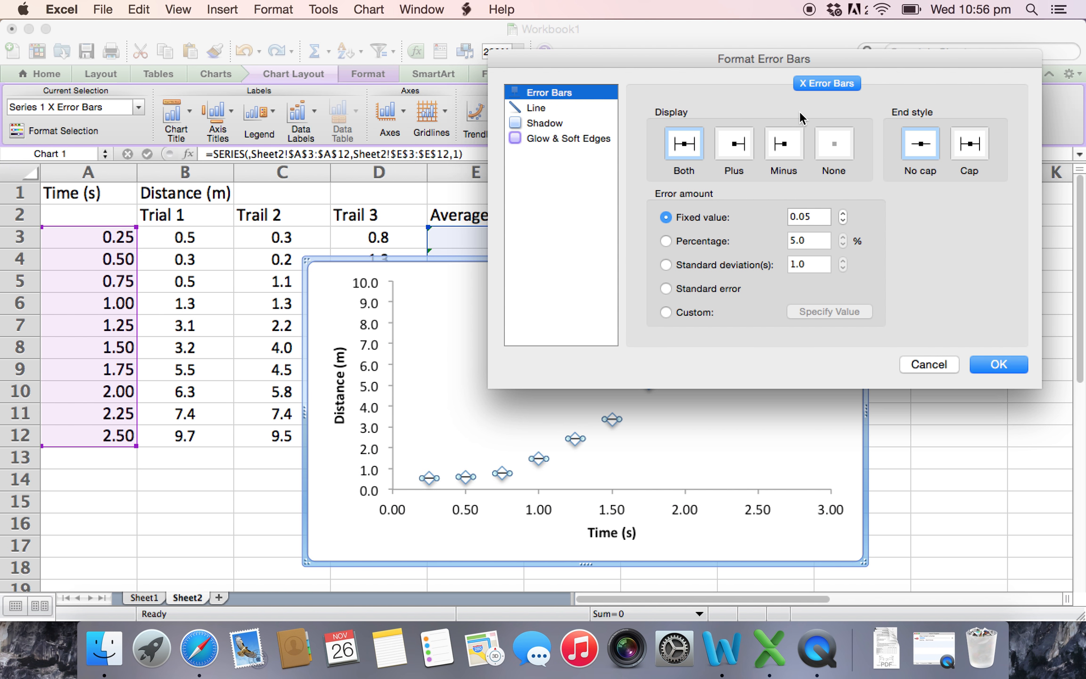
{"action": "left_click", "coordinate": [916, 363]}
{"action": "left_click", "coordinate": [755, 297]}
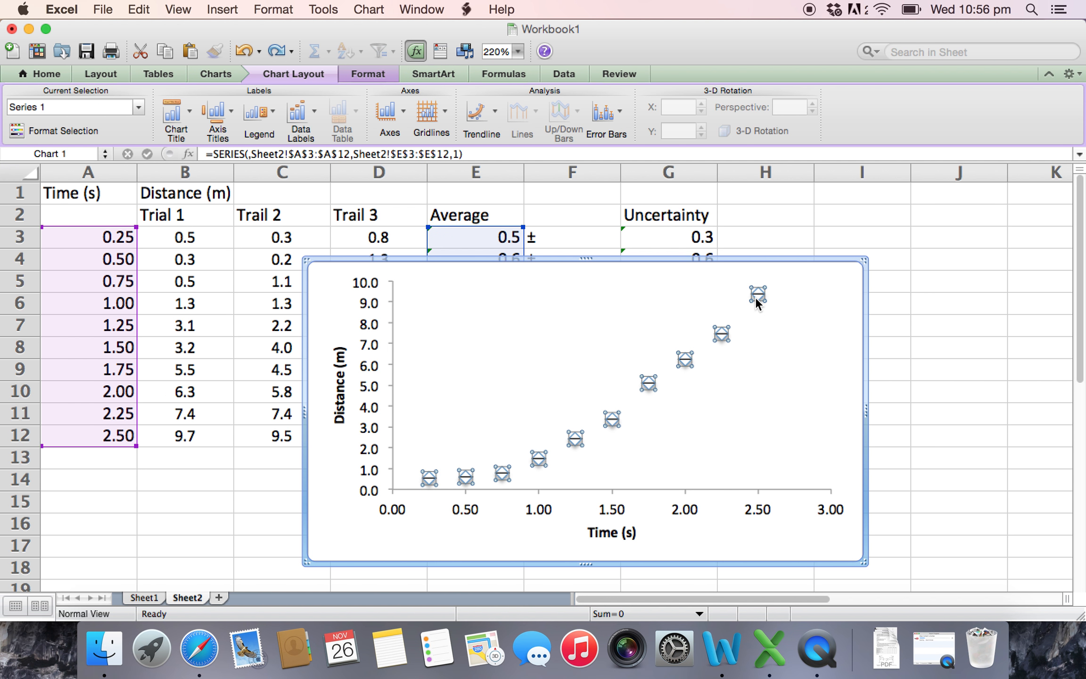
{"action": "right_click", "coordinate": [756, 297]}
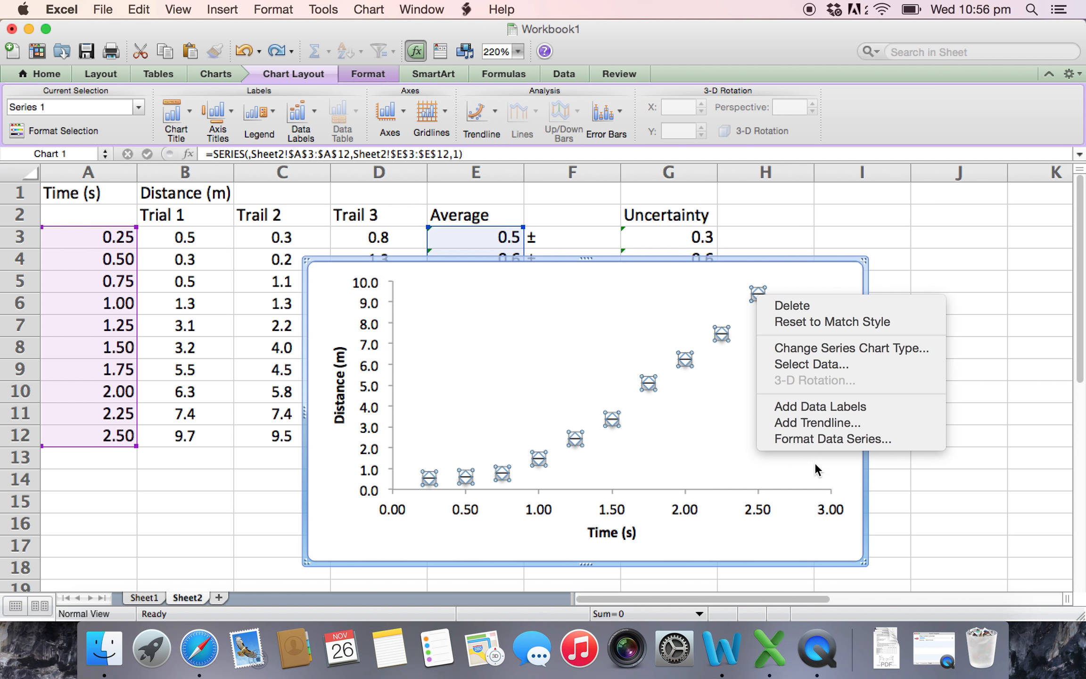
{"action": "left_click", "coordinate": [814, 443]}
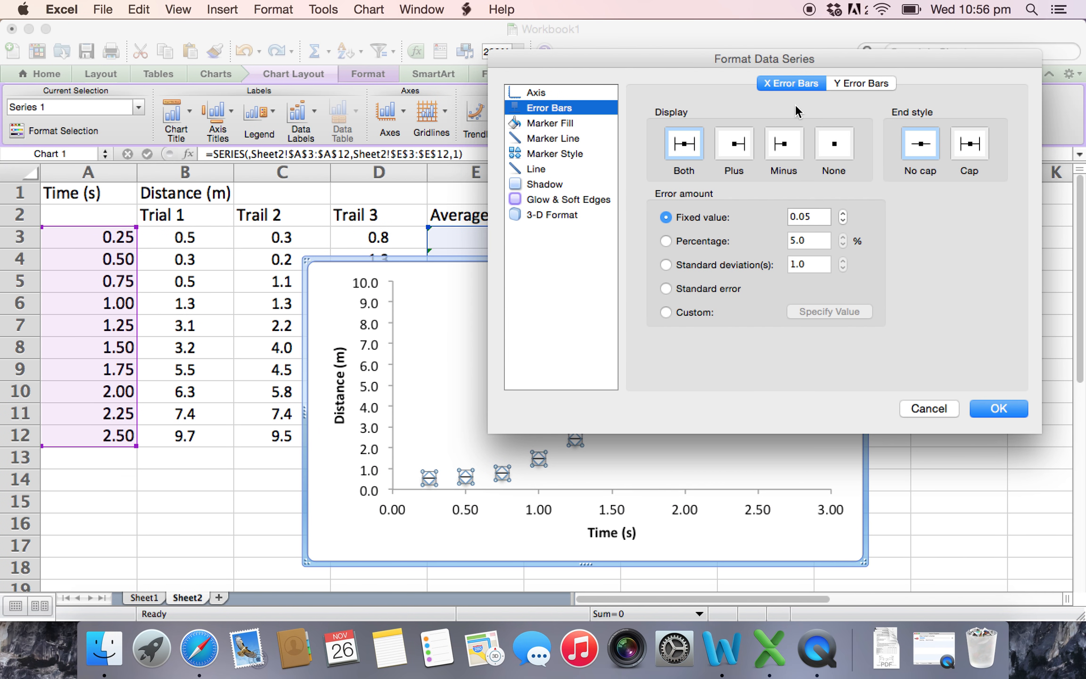
{"action": "left_click", "coordinate": [843, 84]}
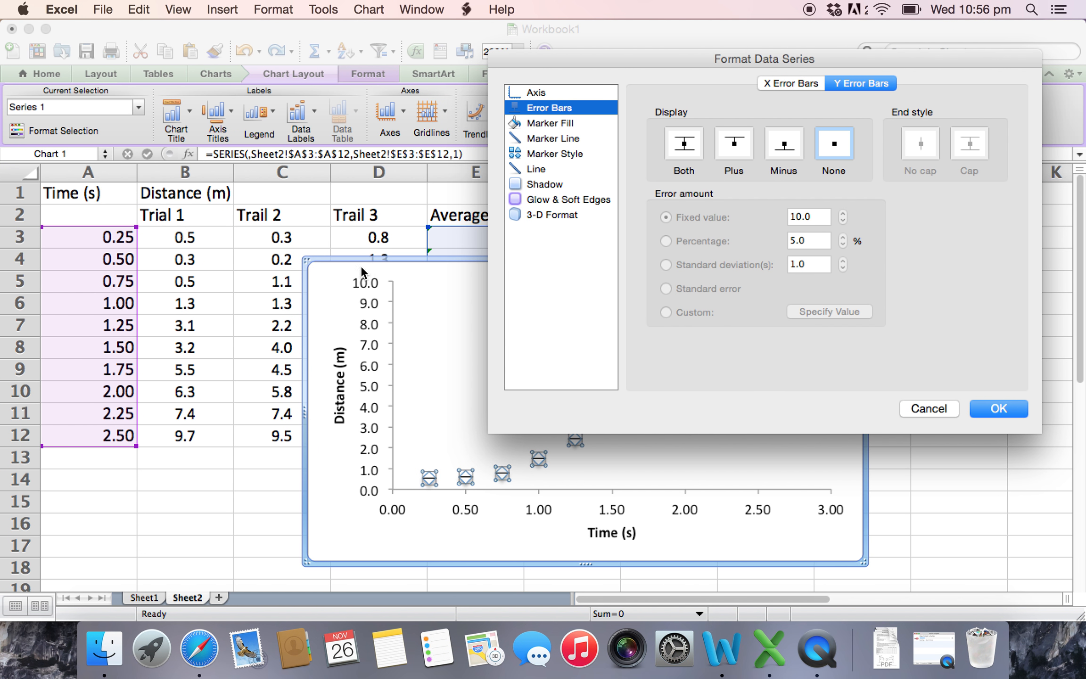
{"action": "left_click", "coordinate": [684, 143]}
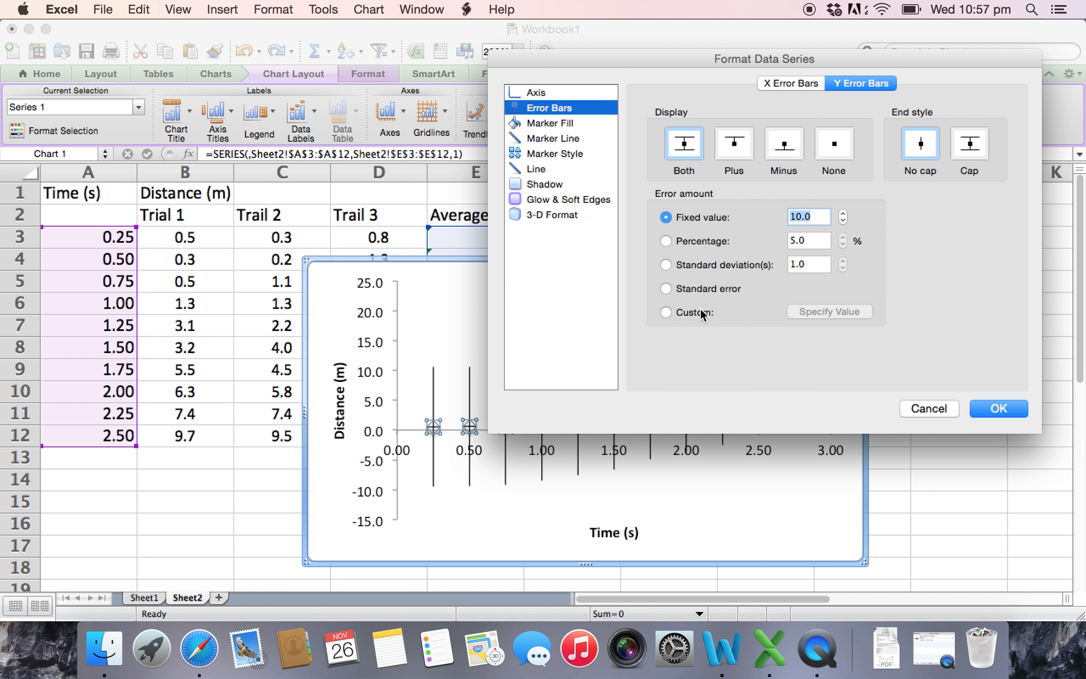
{"action": "left_click", "coordinate": [678, 314]}
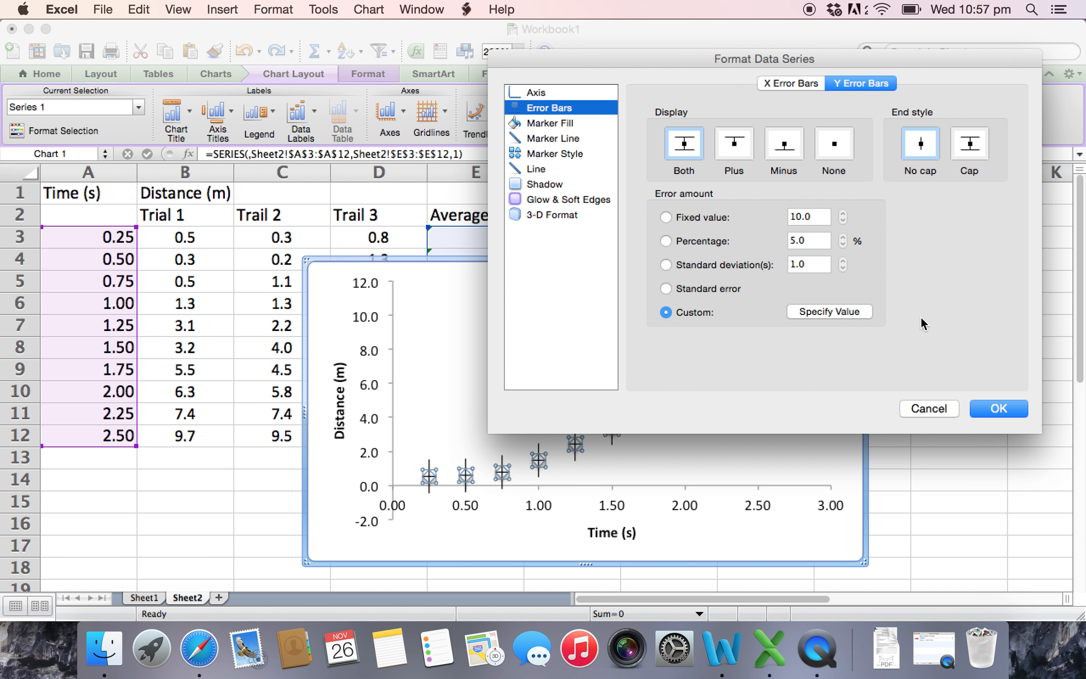
{"action": "left_click", "coordinate": [856, 311]}
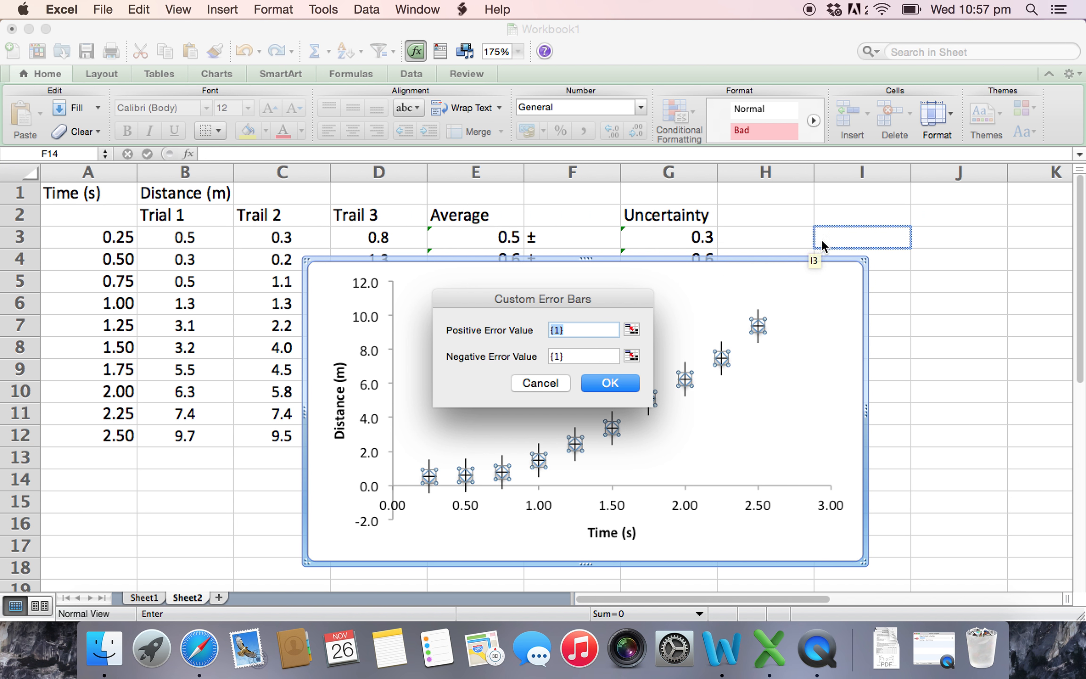
{"action": "left_click", "coordinate": [547, 380]}
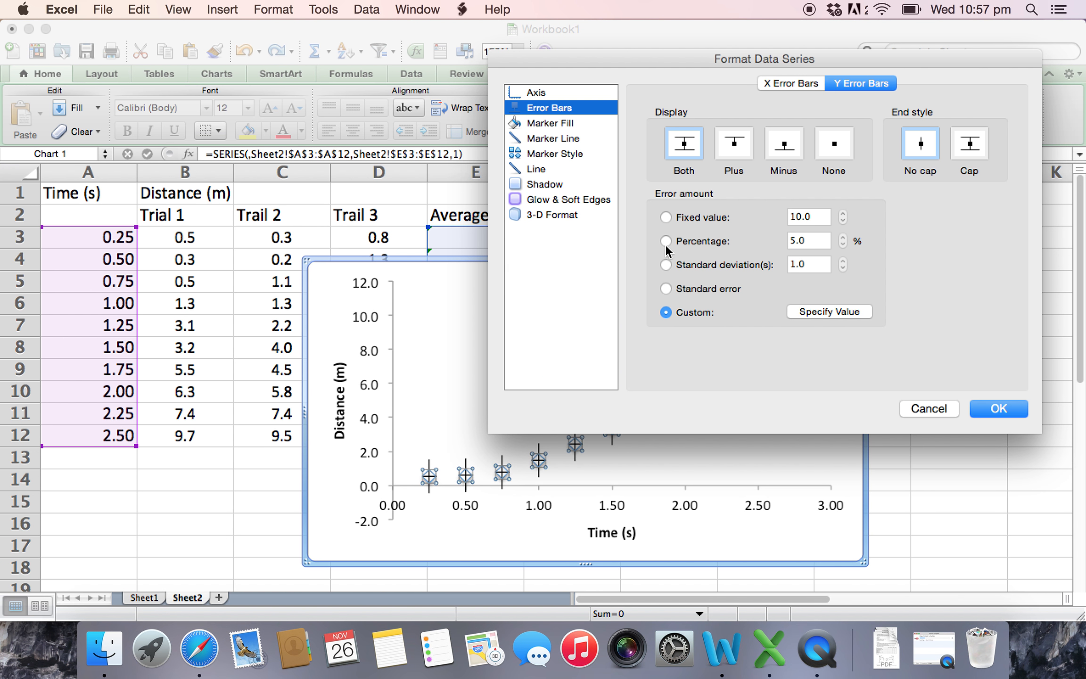
{"action": "left_click", "coordinate": [927, 408]}
- Move the chart over columns A to F and give its data series Y error bars displayed both ways with a custom error amount
{"action": "left_click_drag", "start_coordinate": [827, 269], "coordinate": [574, 204]}
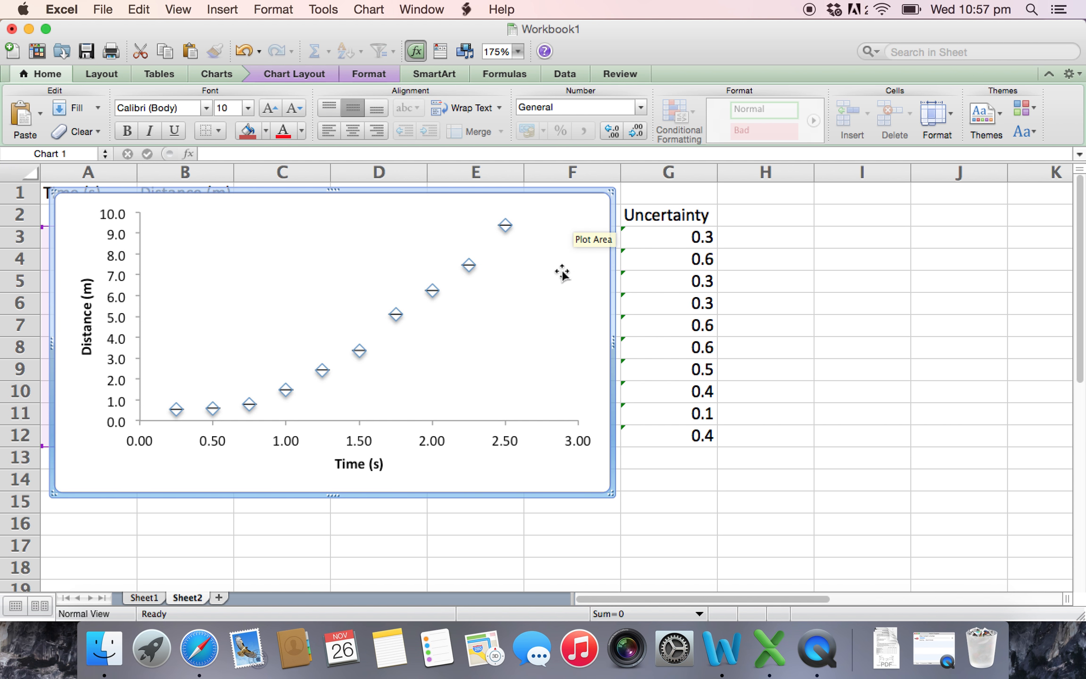
{"action": "right_click", "coordinate": [505, 228]}
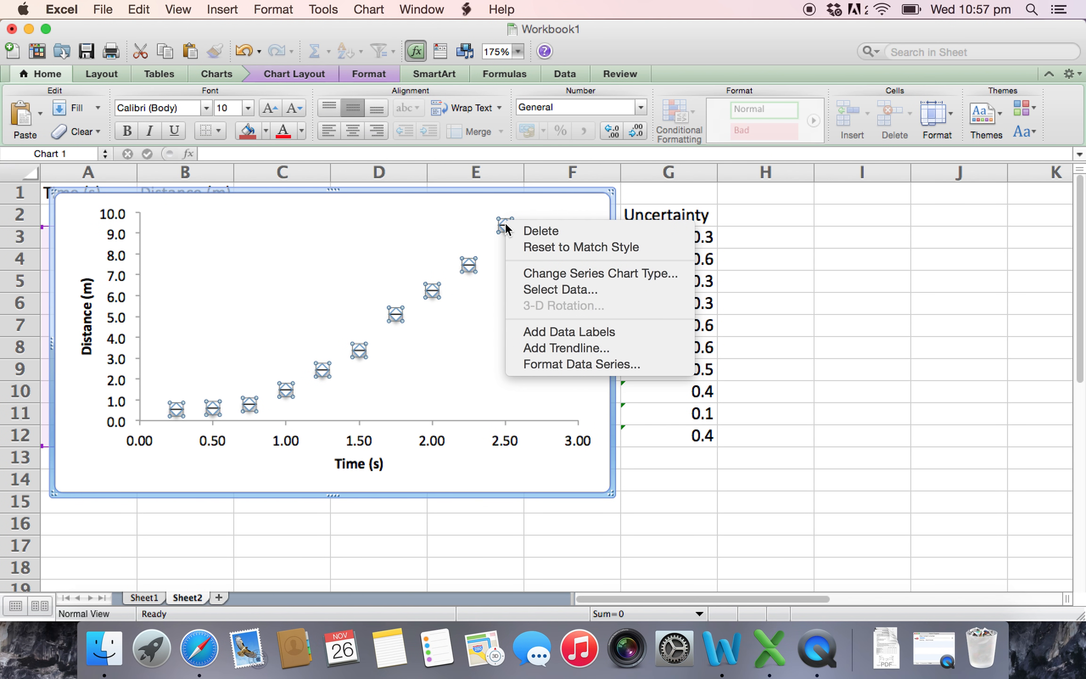
{"action": "left_click", "coordinate": [569, 362]}
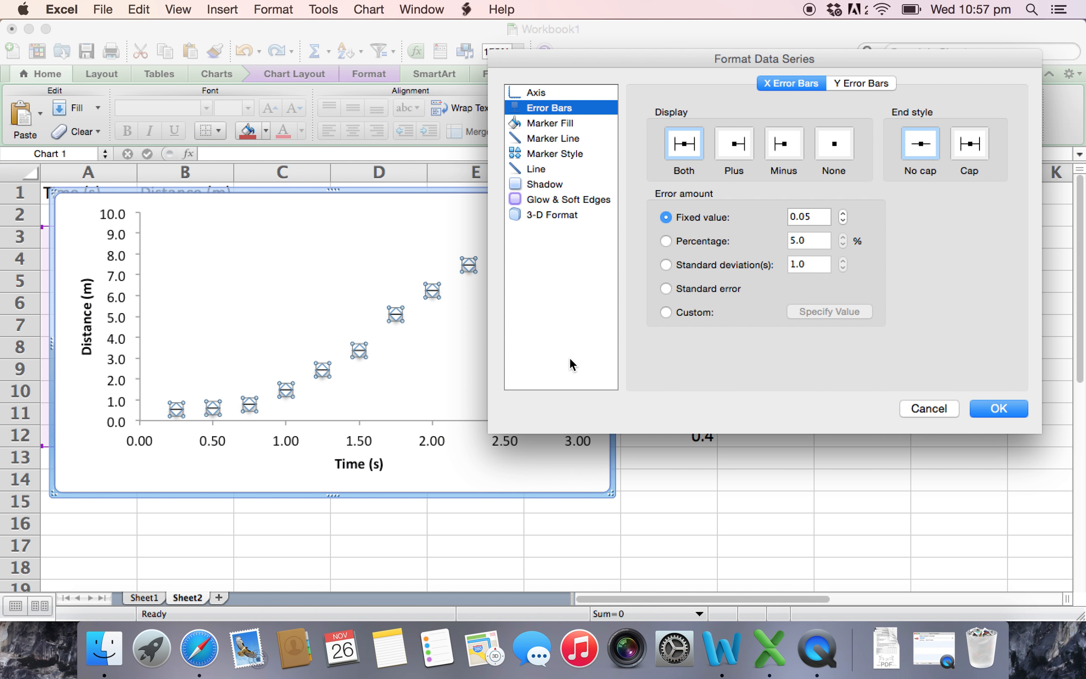
{"action": "left_click", "coordinate": [857, 83]}
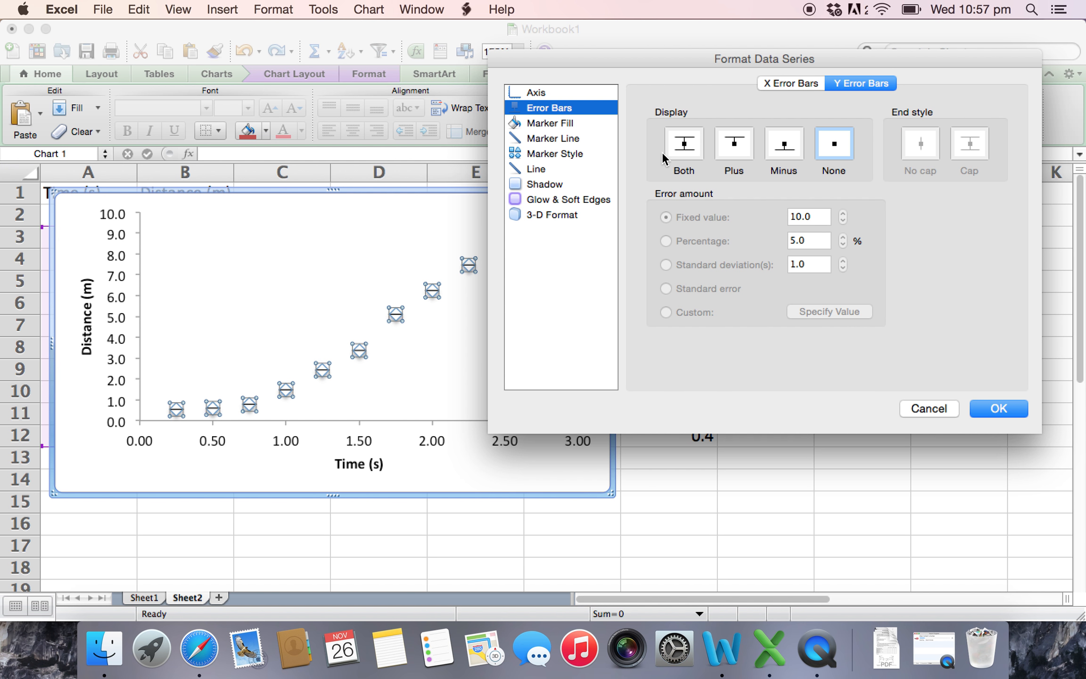
{"action": "left_click", "coordinate": [678, 146]}
{"action": "left_click", "coordinate": [666, 312]}
{"action": "left_click", "coordinate": [820, 311]}
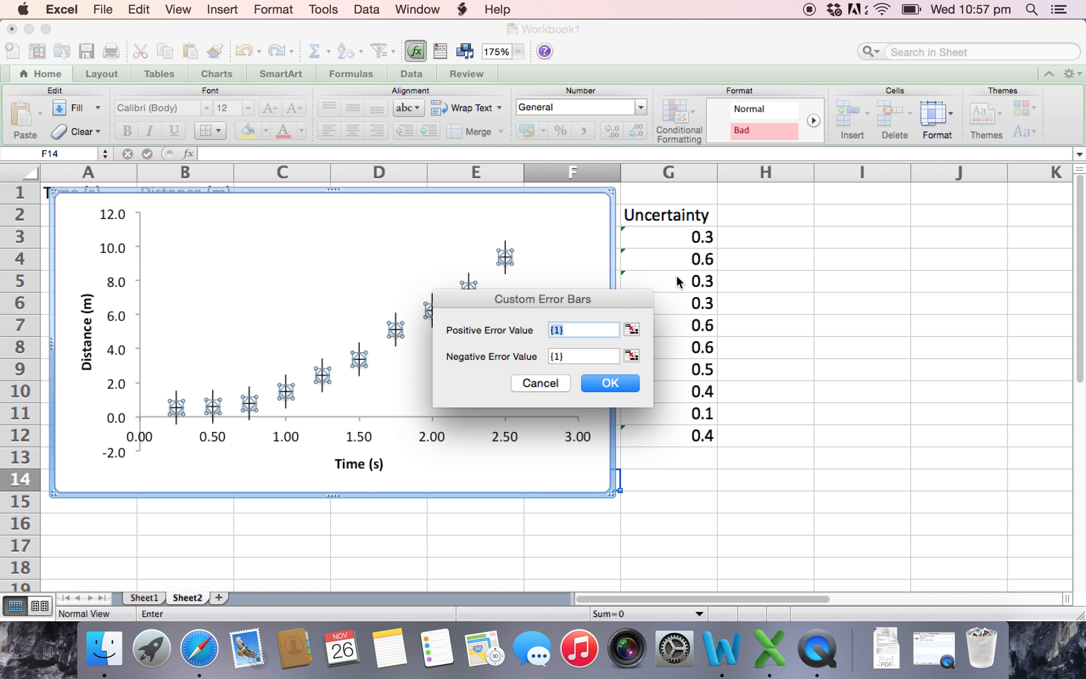
- Use the Uncertainty values in Sheet2 cells G3:G12 as both the positive and negative custom error values
{"action": "left_click", "coordinate": [632, 329]}
{"action": "left_click_drag", "start_coordinate": [635, 237], "coordinate": [694, 428]}
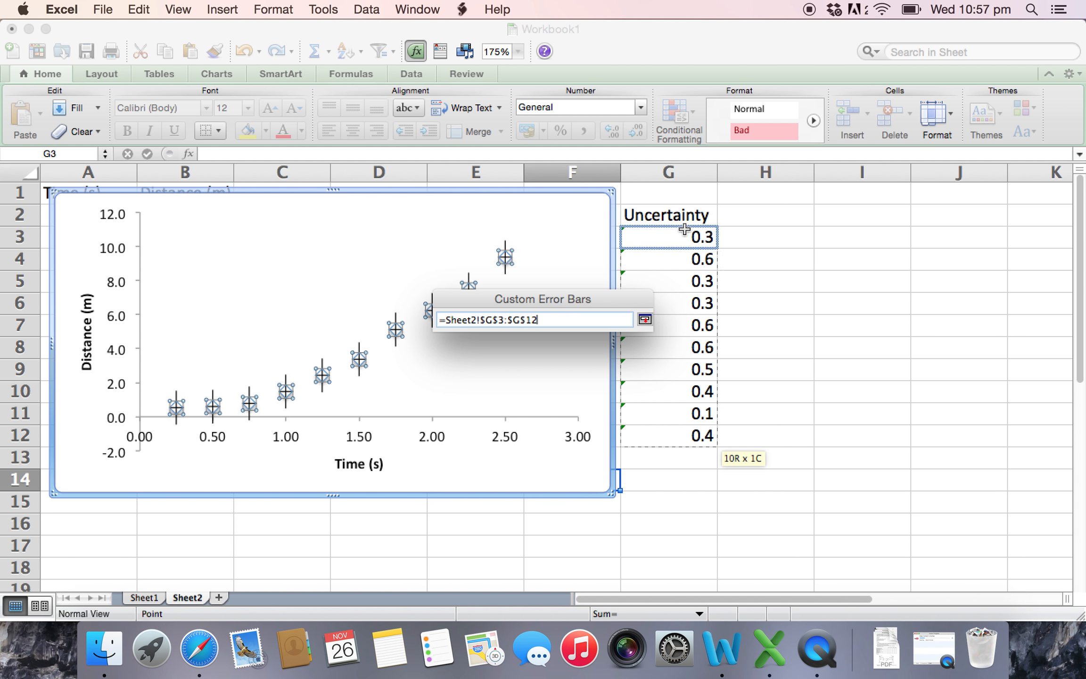
{"action": "left_click", "coordinate": [645, 320]}
{"action": "left_click", "coordinate": [635, 356]}
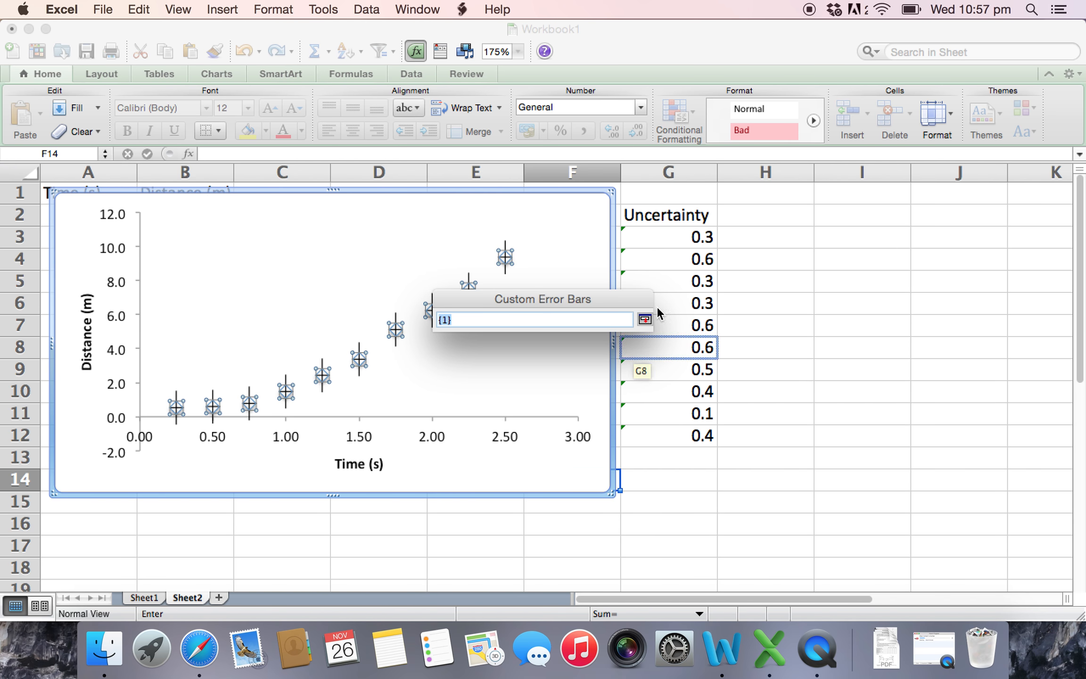
{"action": "left_click_drag", "start_coordinate": [674, 237], "coordinate": [703, 435]}
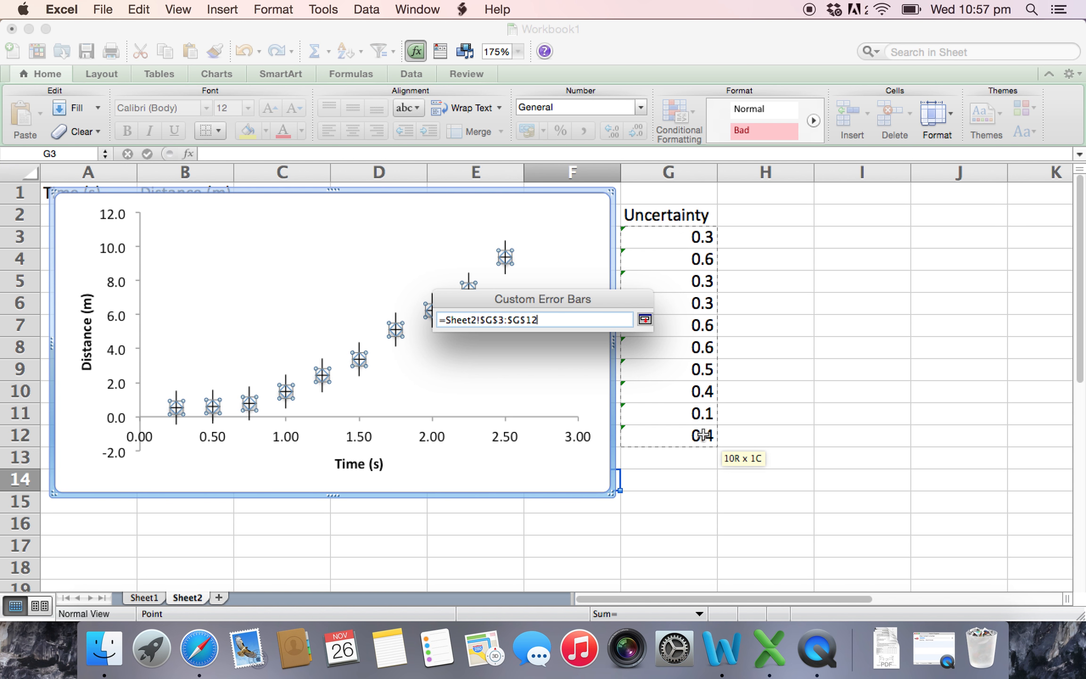
{"action": "left_click", "coordinate": [644, 319]}
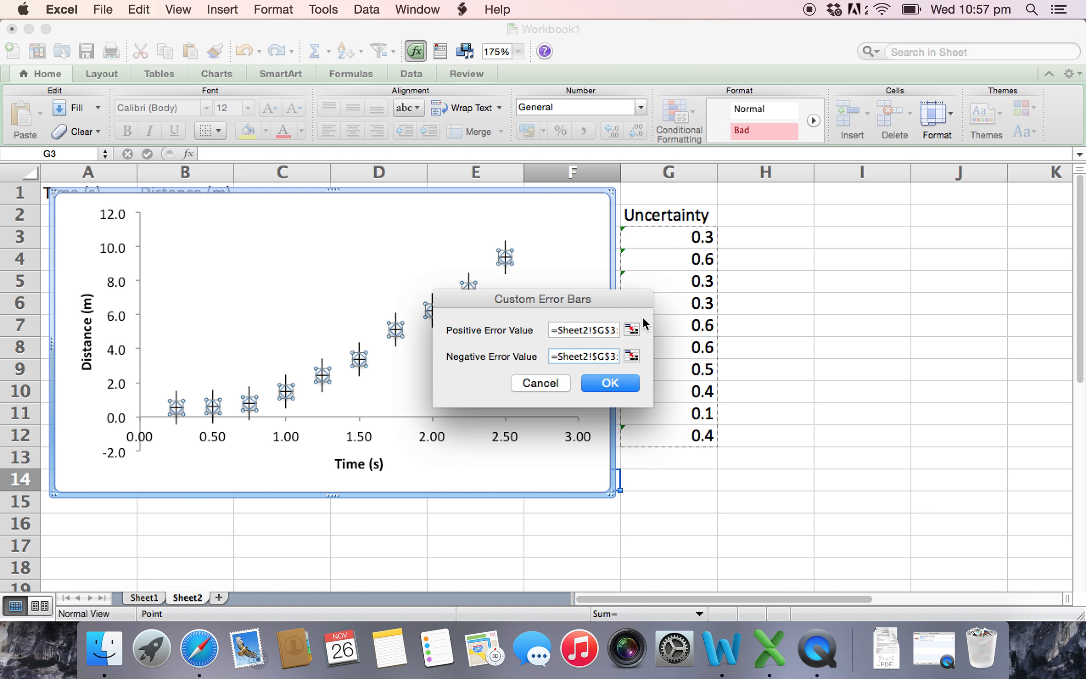
{"action": "left_click", "coordinate": [611, 384]}
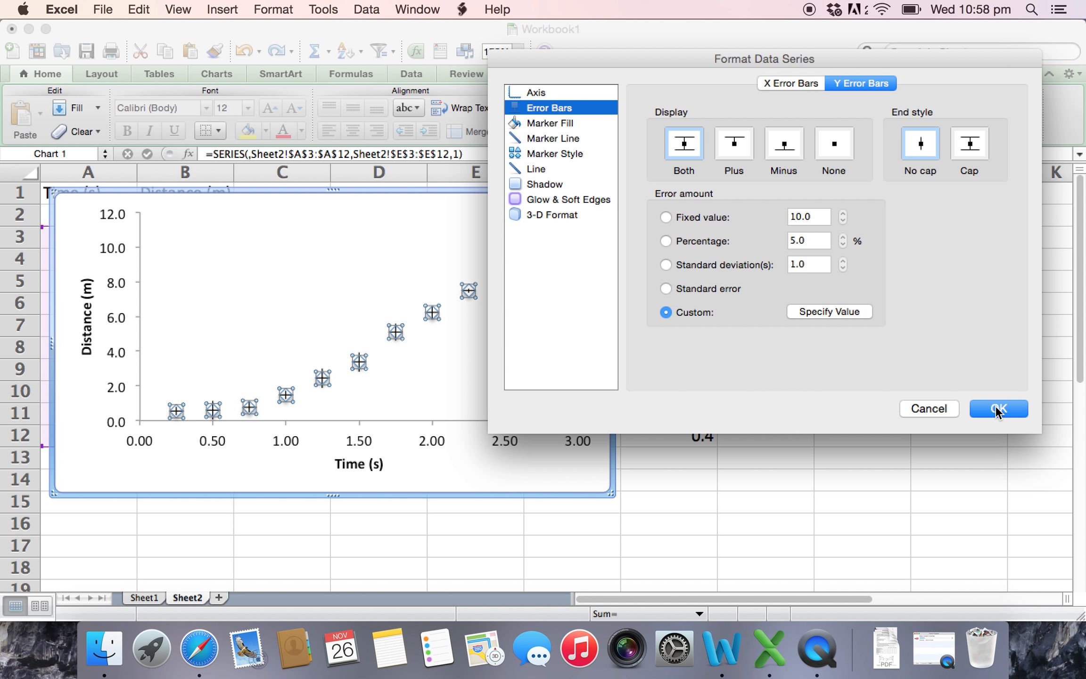
- Set the data series' marker style to No Marker and apply the series formatting to the chart
{"action": "left_click", "coordinate": [545, 152]}
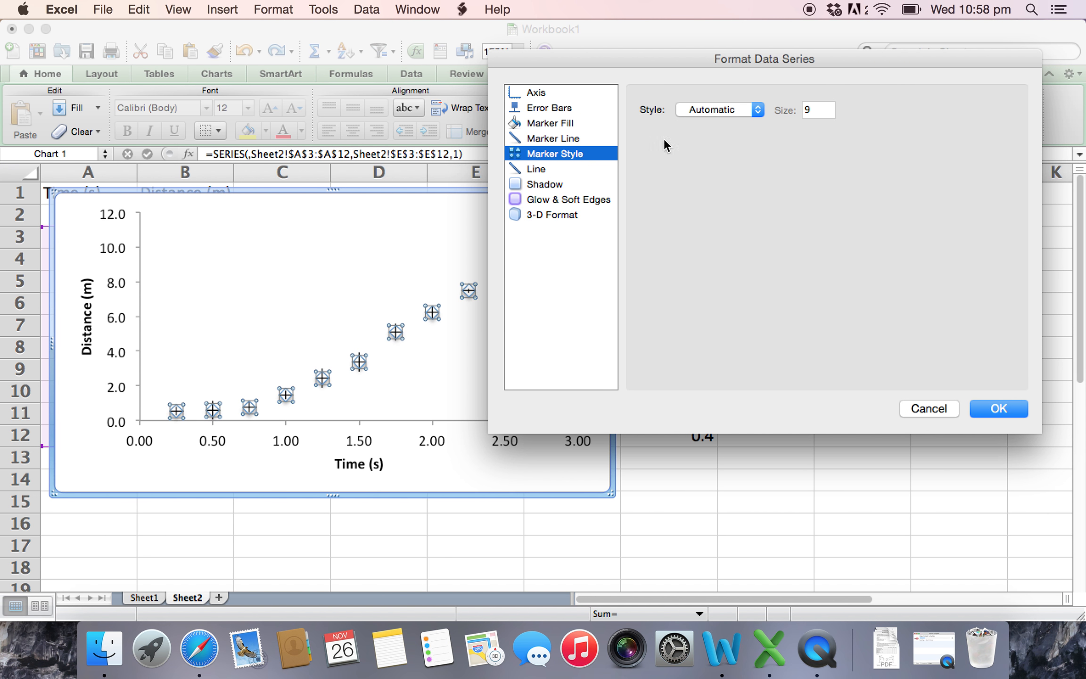
{"action": "left_click", "coordinate": [727, 111]}
{"action": "left_click", "coordinate": [720, 95]}
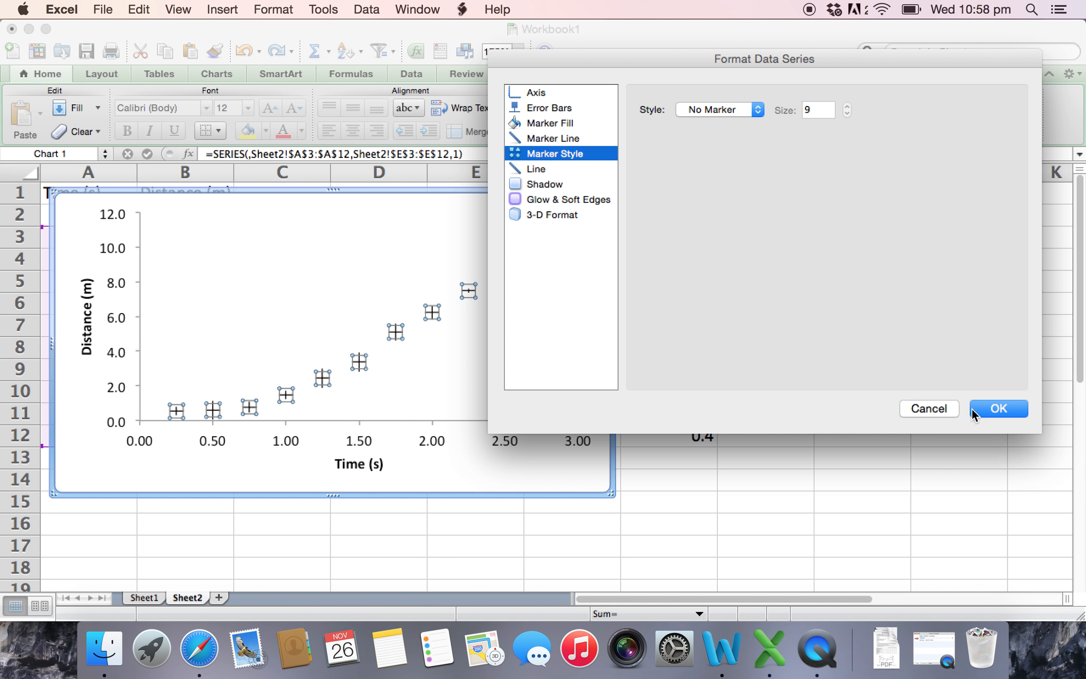
{"action": "left_click", "coordinate": [998, 409]}
{"action": "left_click", "coordinate": [504, 385]}
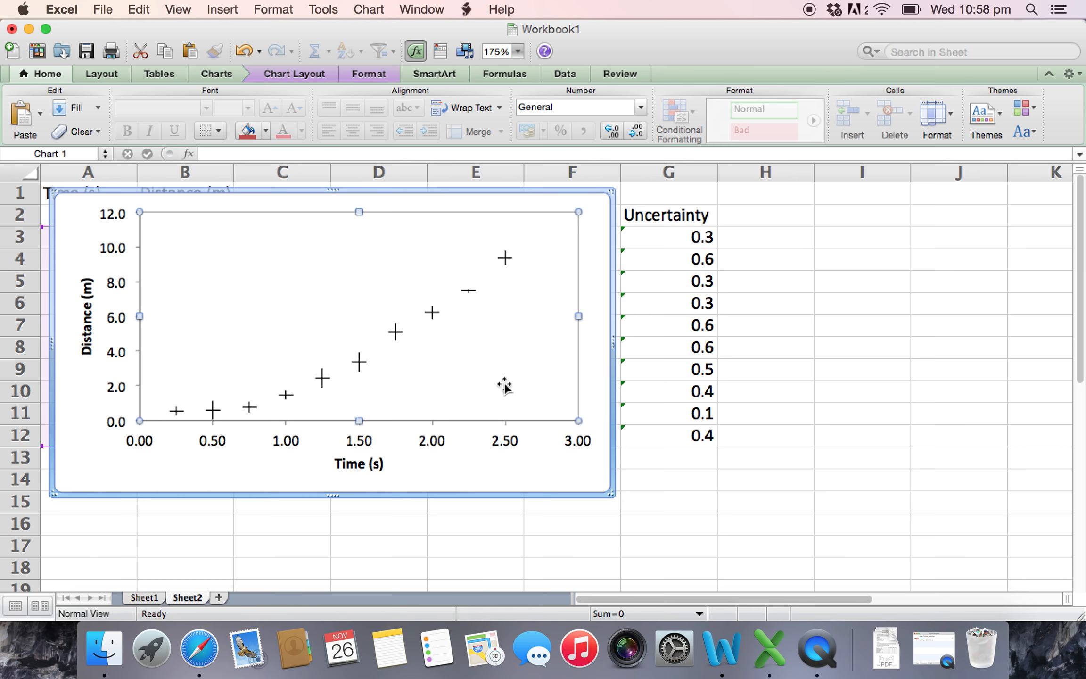